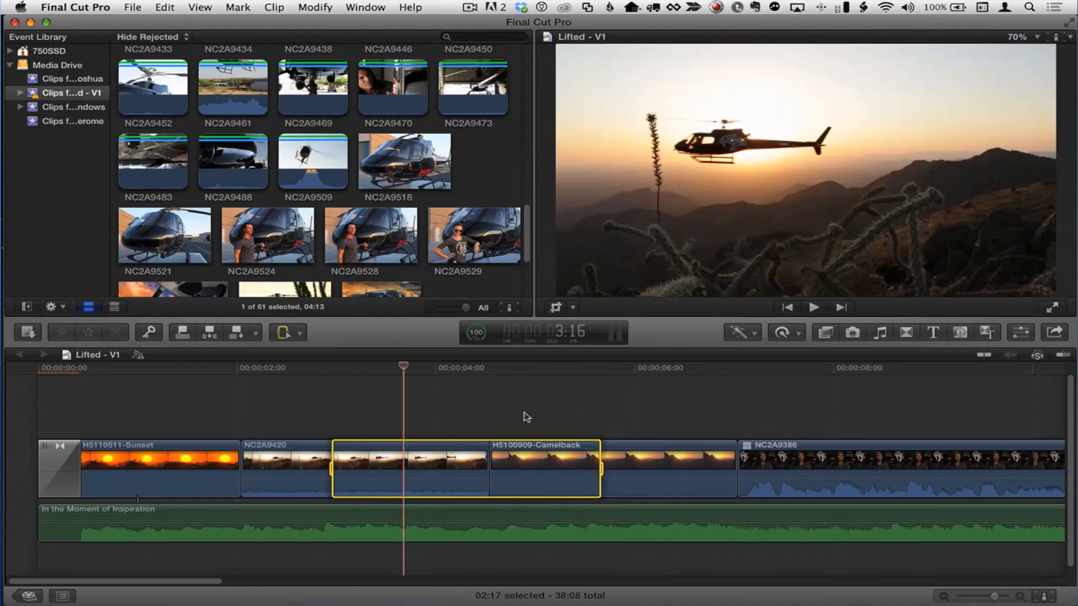
Step: Mark a range about 02:18 long across the cut between NC2A9420 and H5100909-Camelback, and clear it with the Select tool
key("a")
left_click(527, 415)
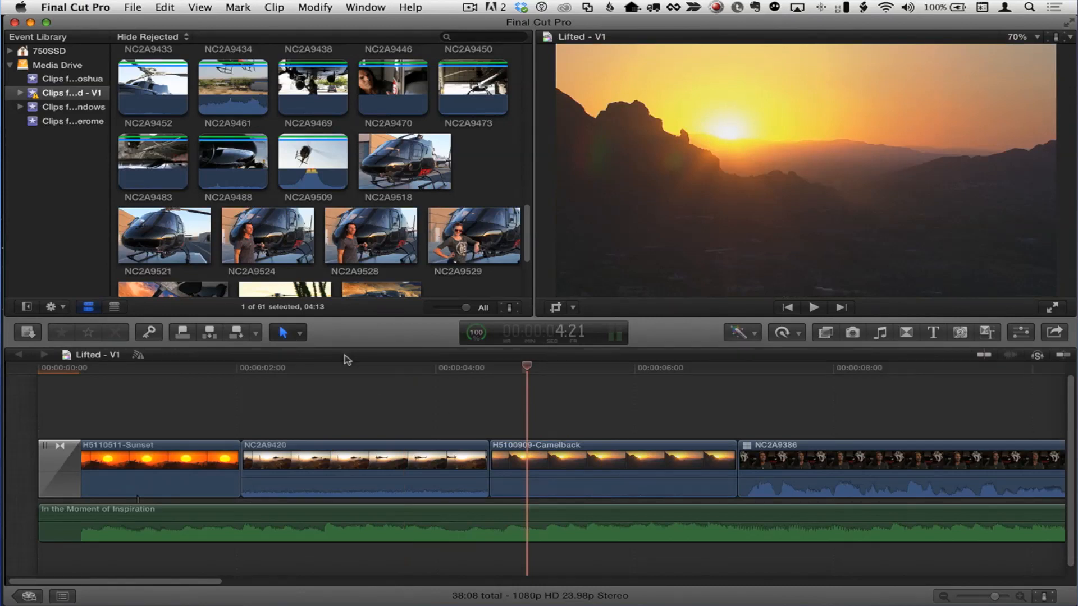
key("r")
left_click_drag(344, 457, 513, 466)
left_click_drag(616, 463, 618, 464)
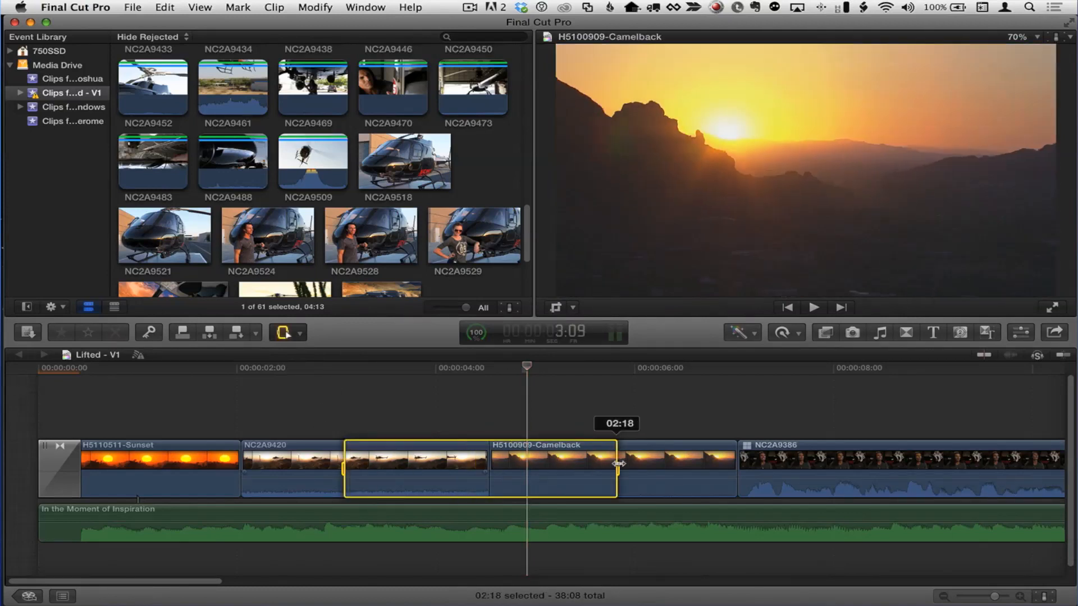
key("a")
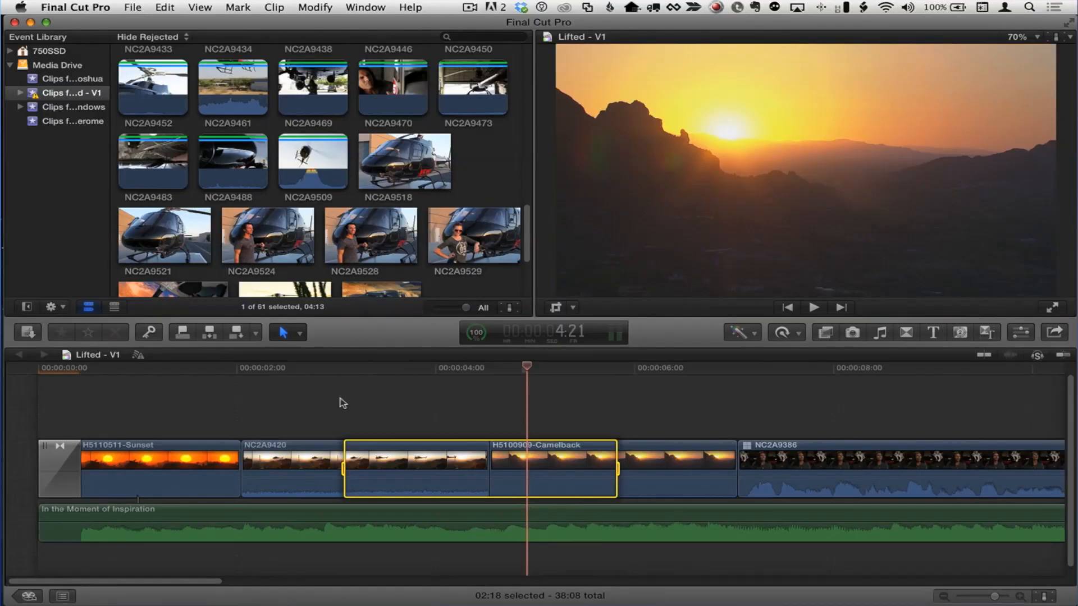
left_click(342, 403)
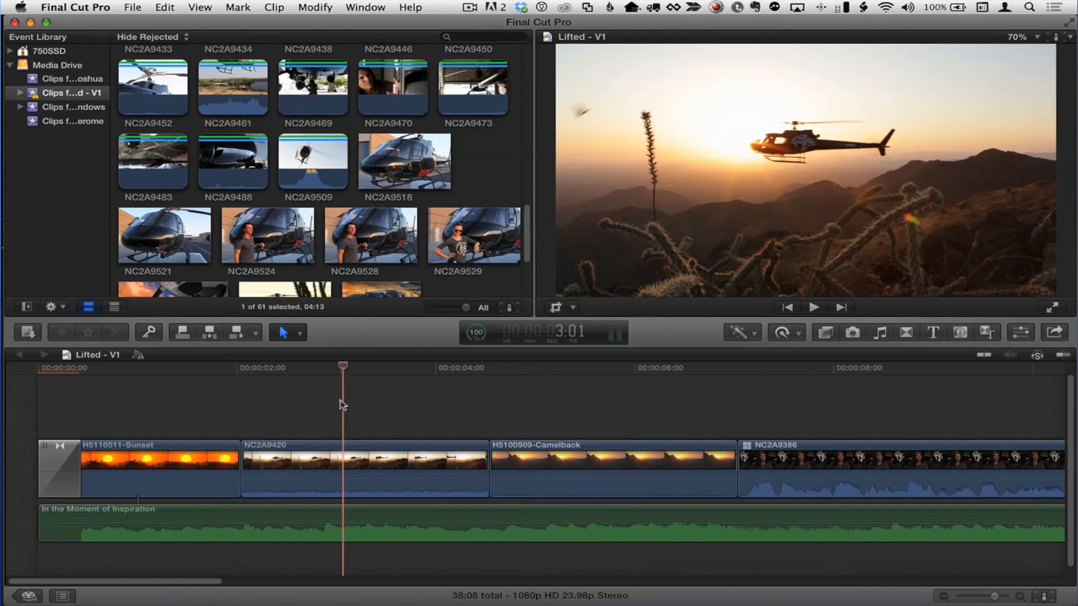
Step: Mark a timeline range about 02:03 long from the middle of NC2A9420 into H5100909-Camelback with the Range Selection tool
key("r")
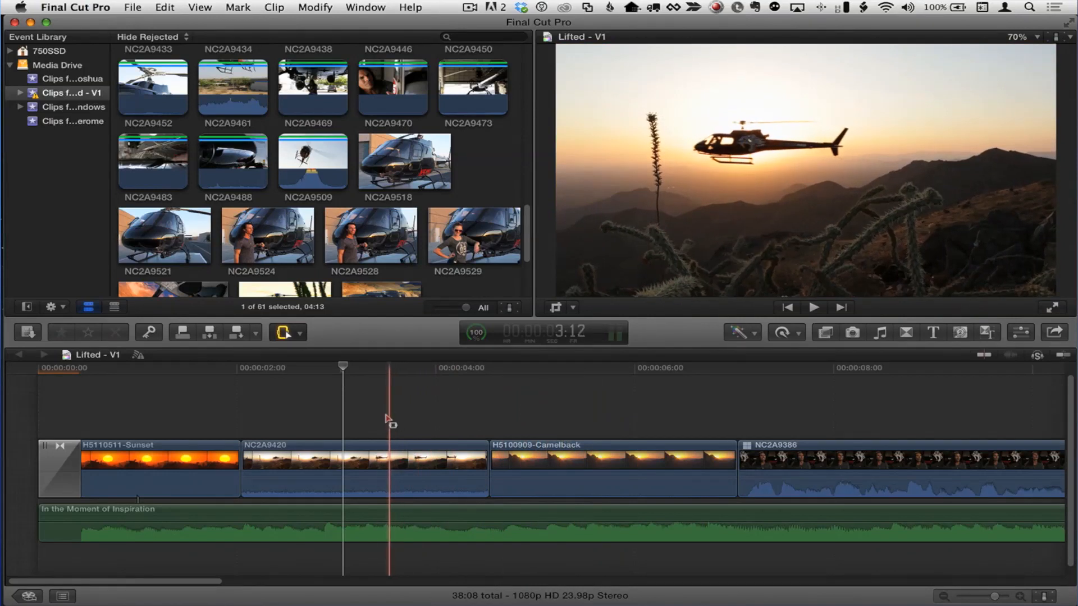
left_click(382, 415)
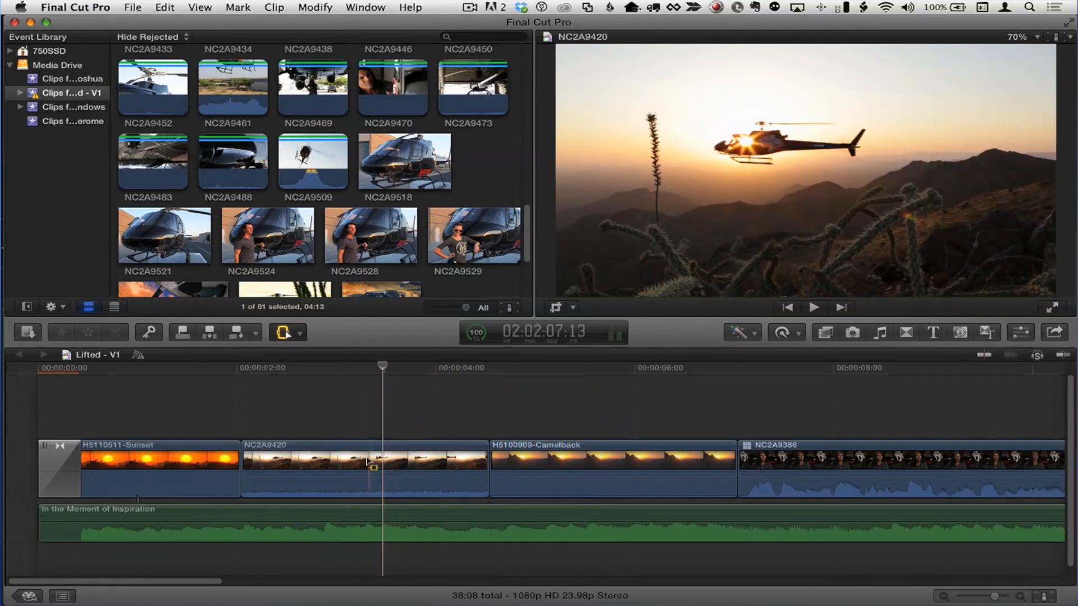
left_click_drag(374, 469, 596, 475)
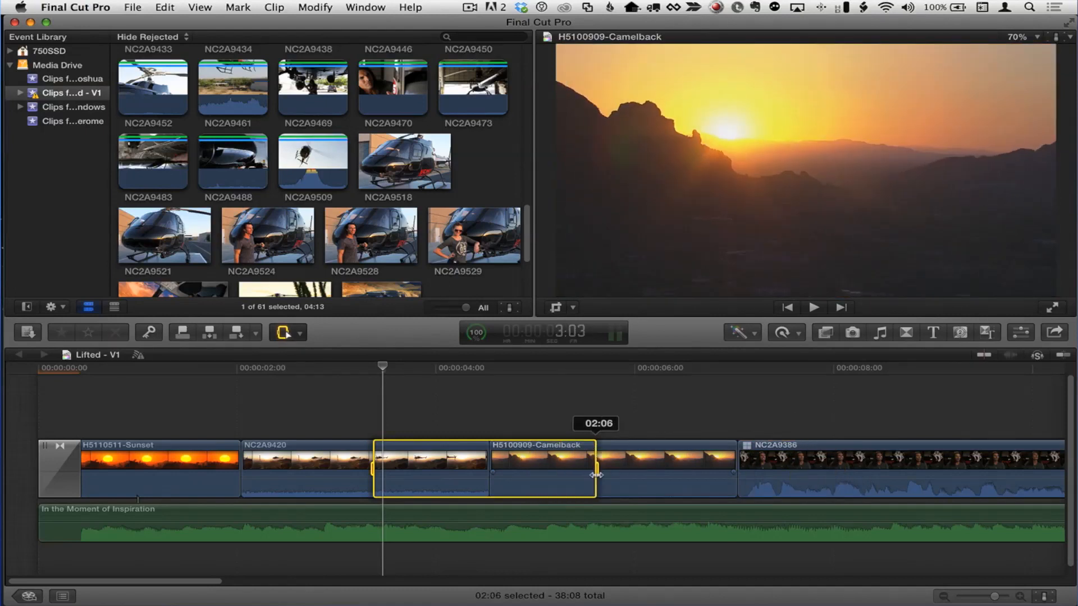
mouse_move(596, 475)
left_mouse_down()
mouse_move(883, 478)
mouse_move(552, 479)
mouse_move(585, 481)
left_mouse_up()
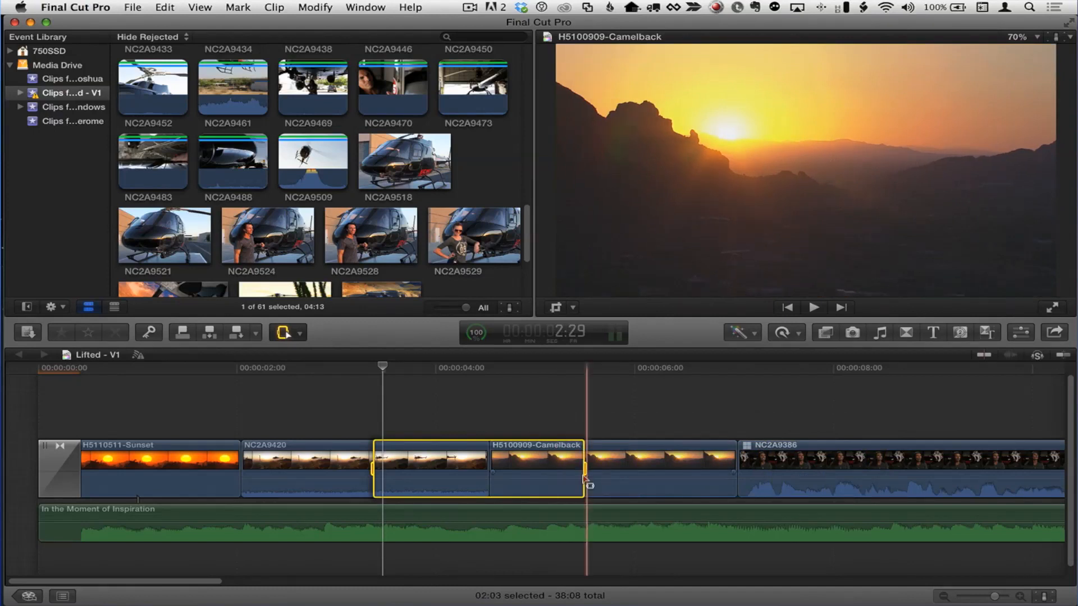
Step: Try deleting the marked timeline range and replacing it with a gap, undoing each edit
key("Delete")
key("super+z")
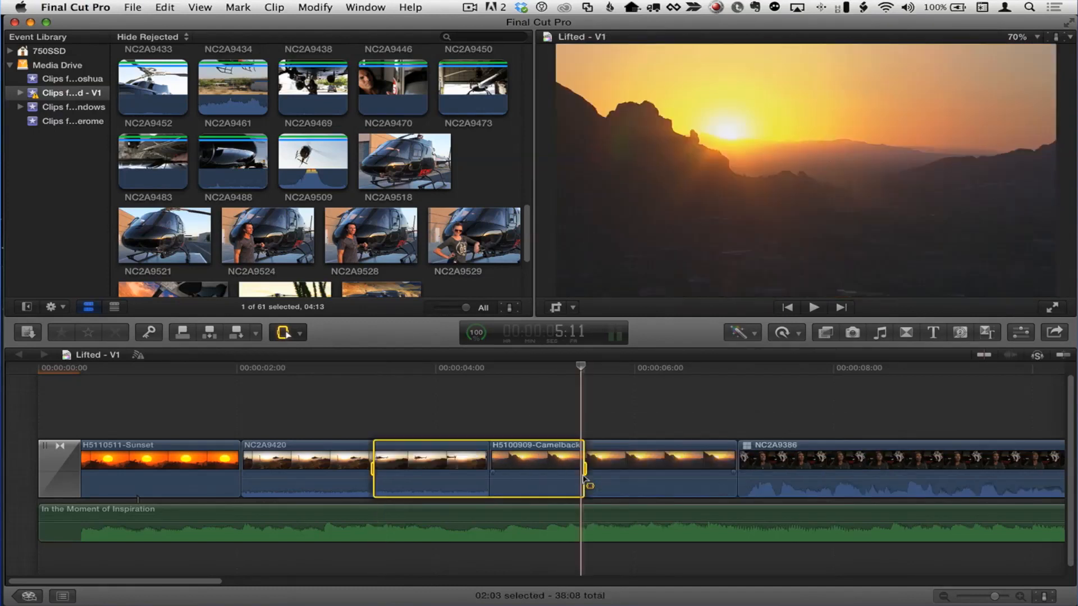
key("shift+Delete")
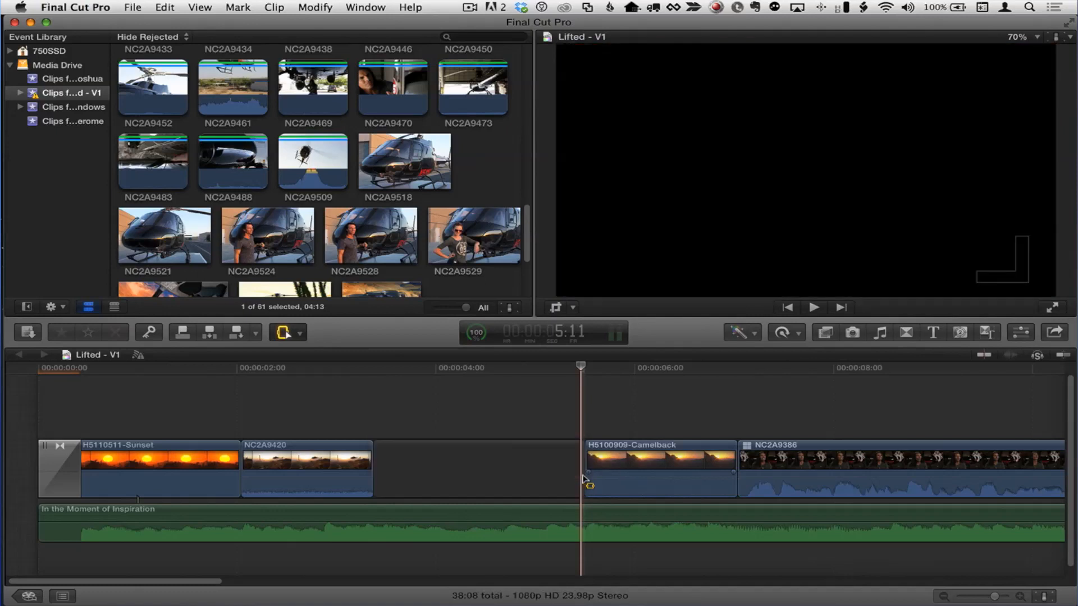
key("super+z")
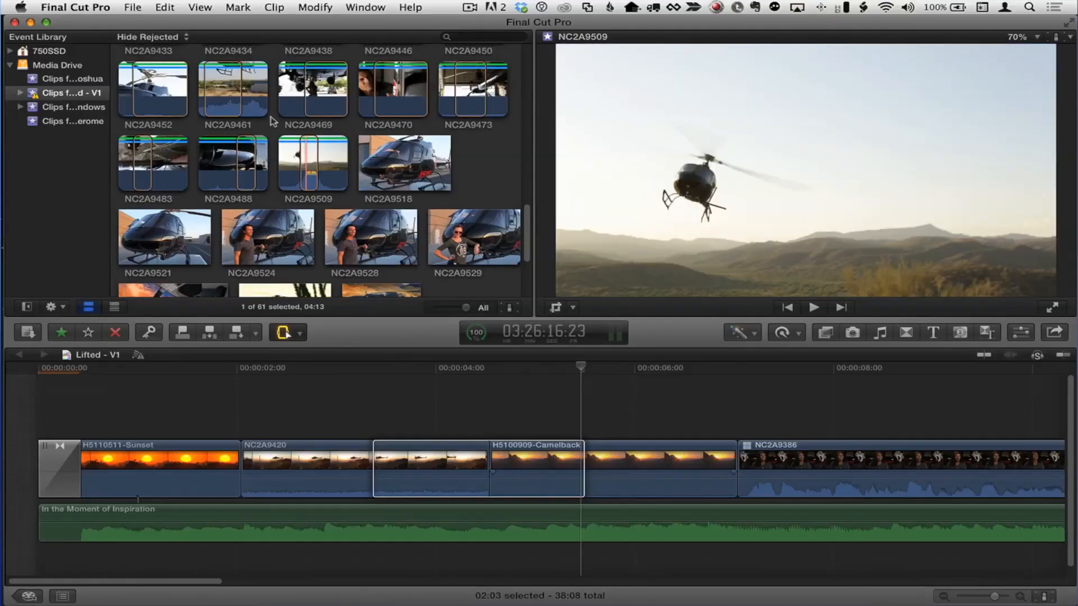
Step: Display the duration of the marked part of browser clip NC2A9461 and of the marked timeline range
scroll(273, 121, "up", 3)
left_click(217, 169)
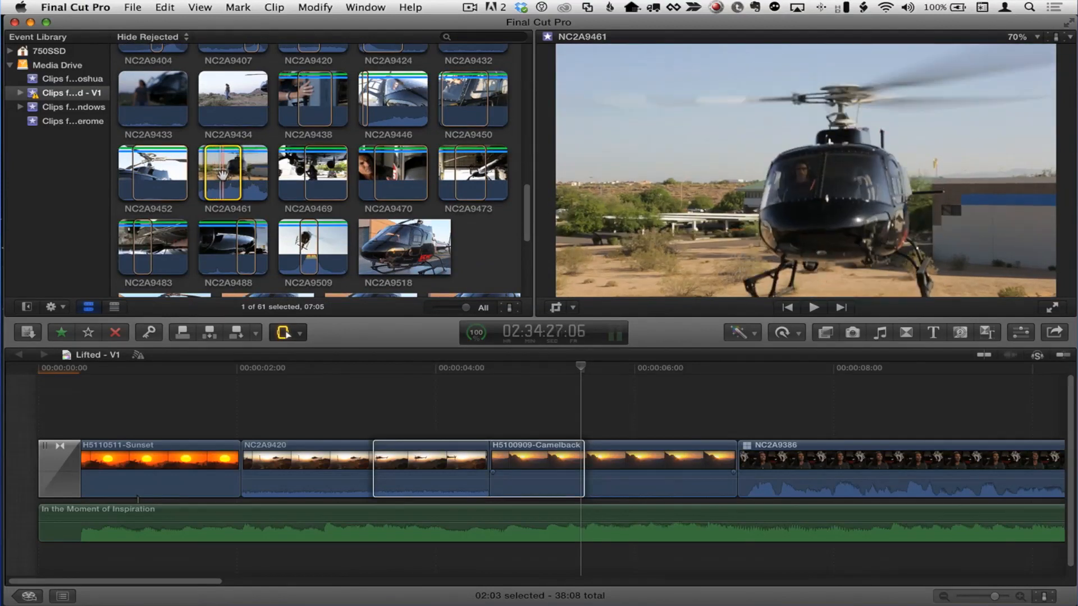
key("ctrl+d")
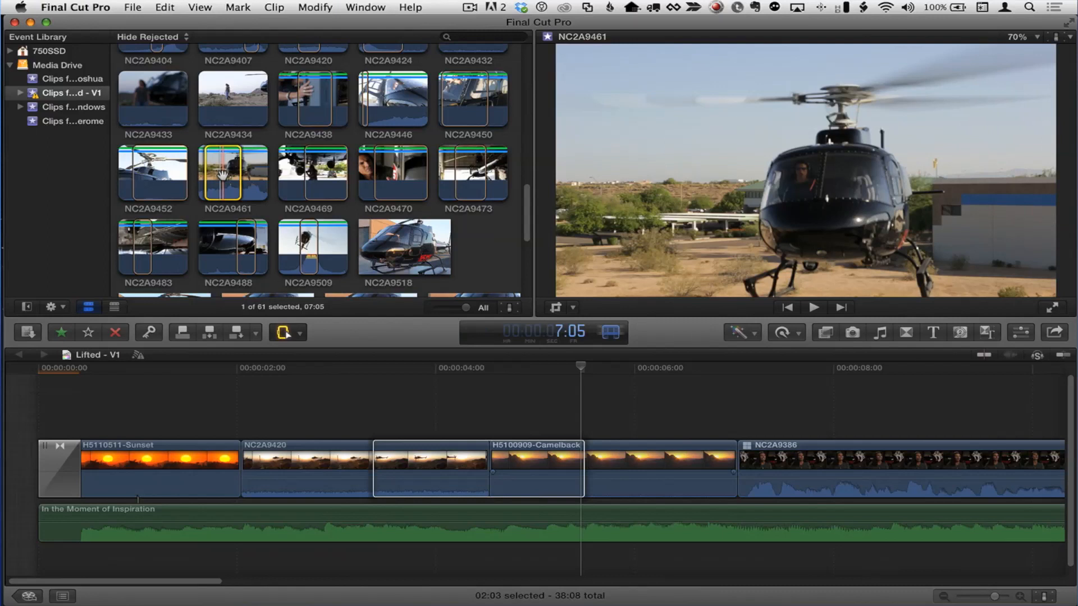
left_click(425, 465)
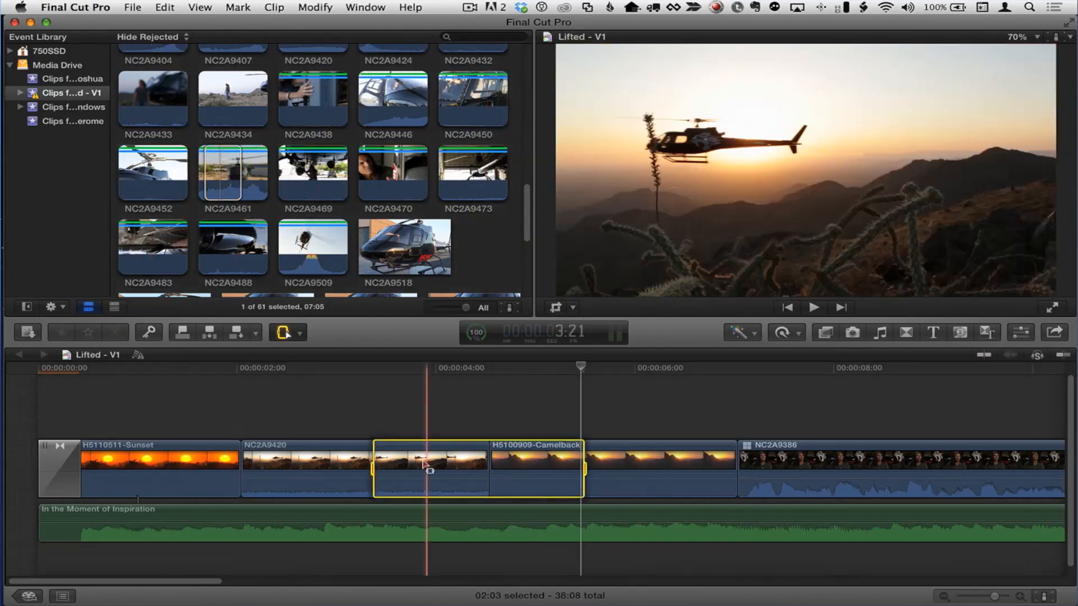
key("ctrl+d")
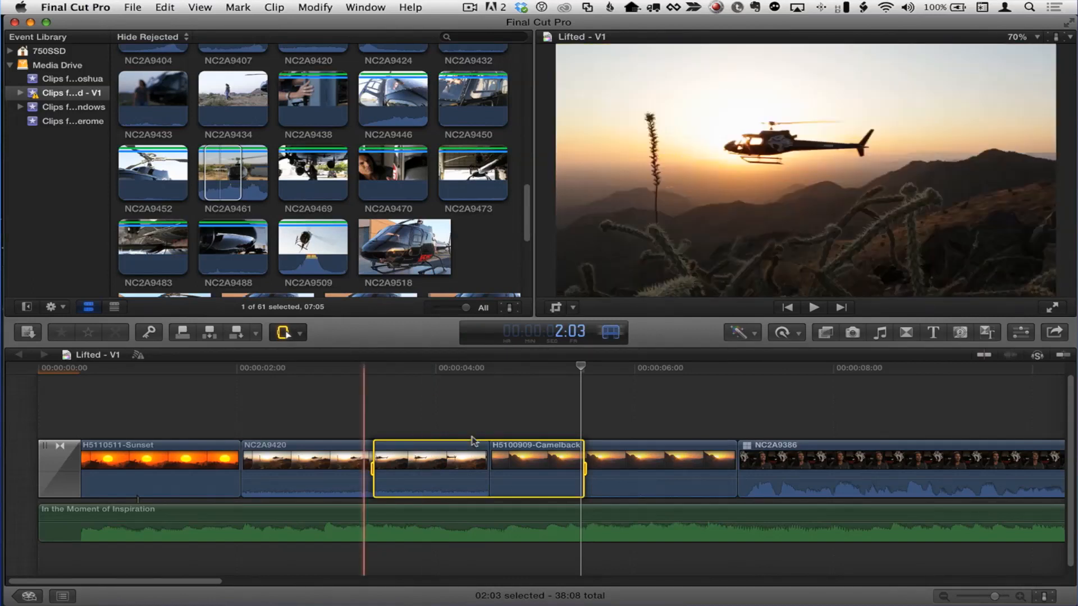
Step: Connect browser clip NC2A9461 above the primary storyline over the marked timeline range, and undo the edit
left_click(217, 176)
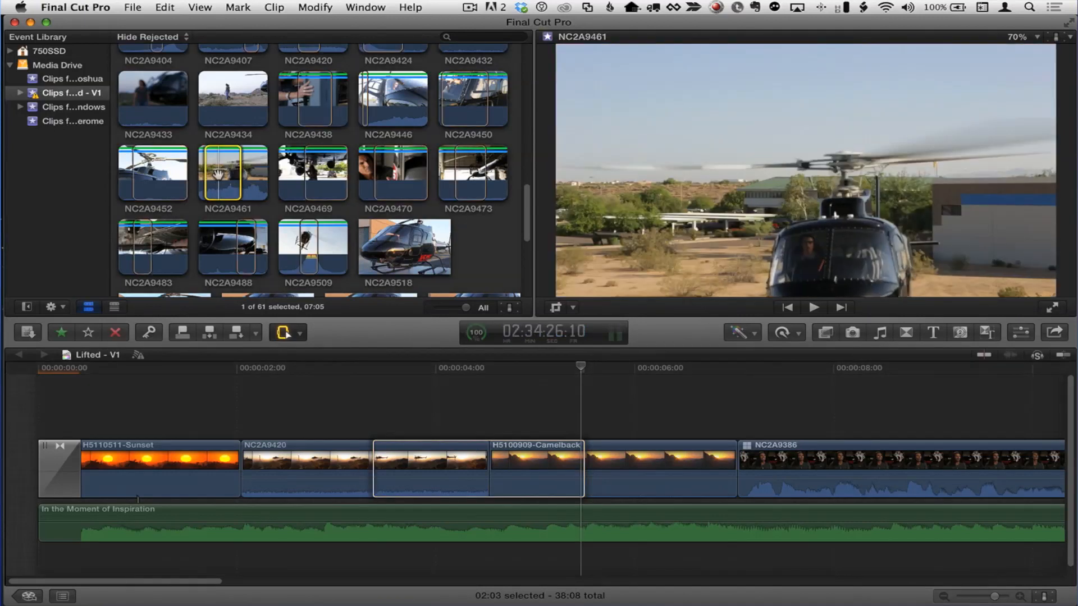
key("q")
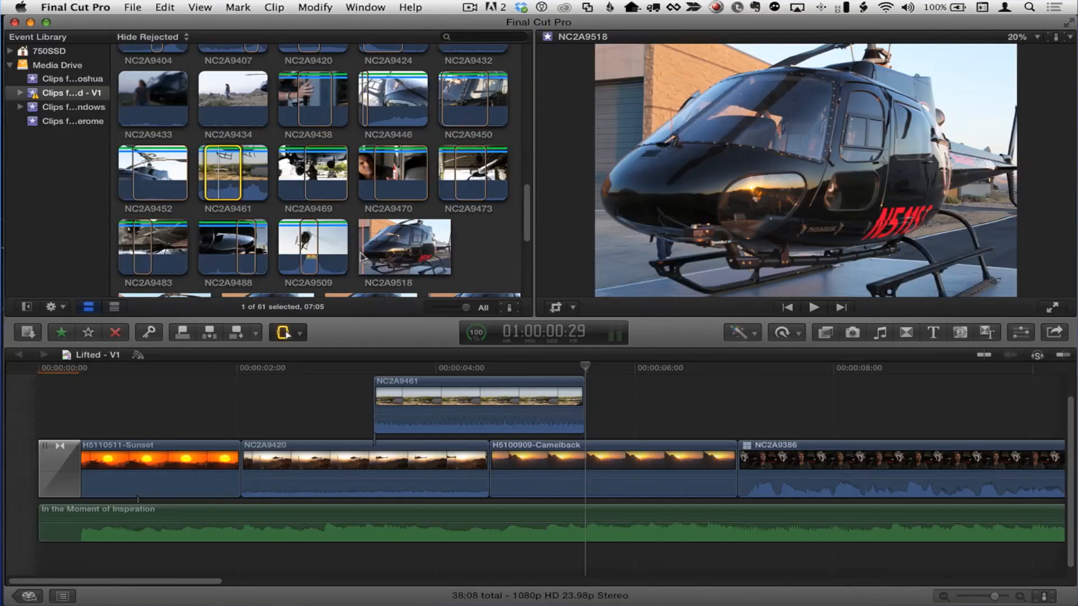
key("super+z")
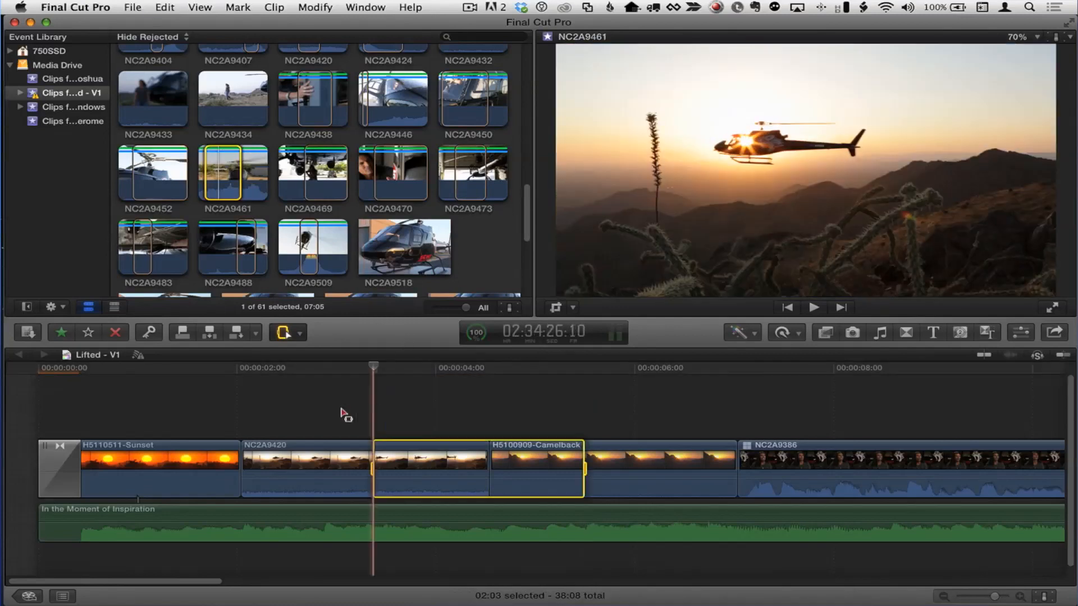
Step: Mark a range about 02:10 long across NC2A9420 and H5100909-Camelback, overwrite it with NC2A9461, and undo the overwrite
left_click(344, 414)
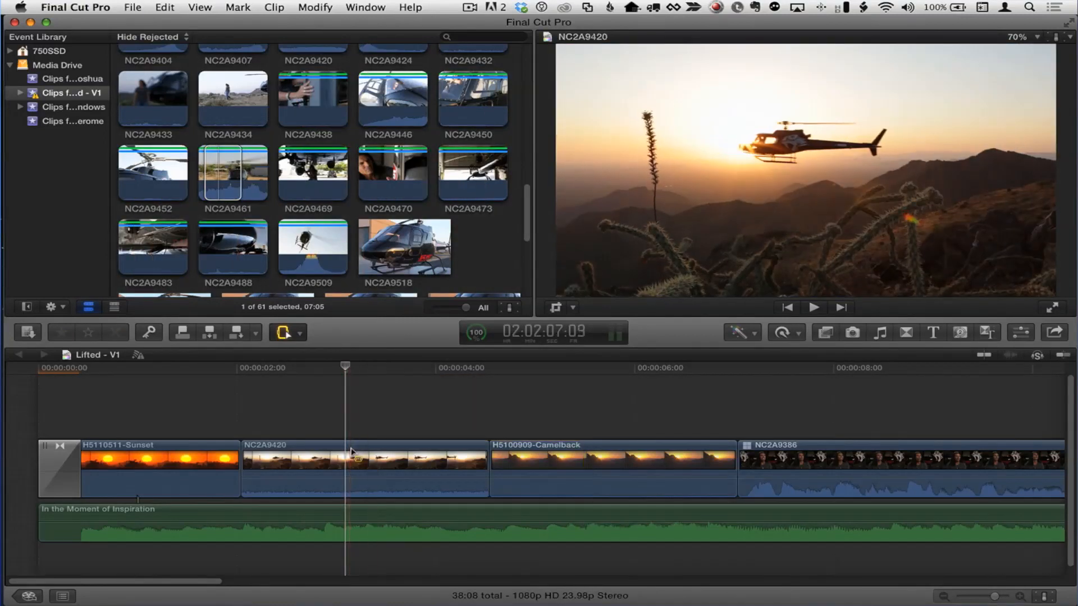
left_click_drag(352, 466, 593, 469)
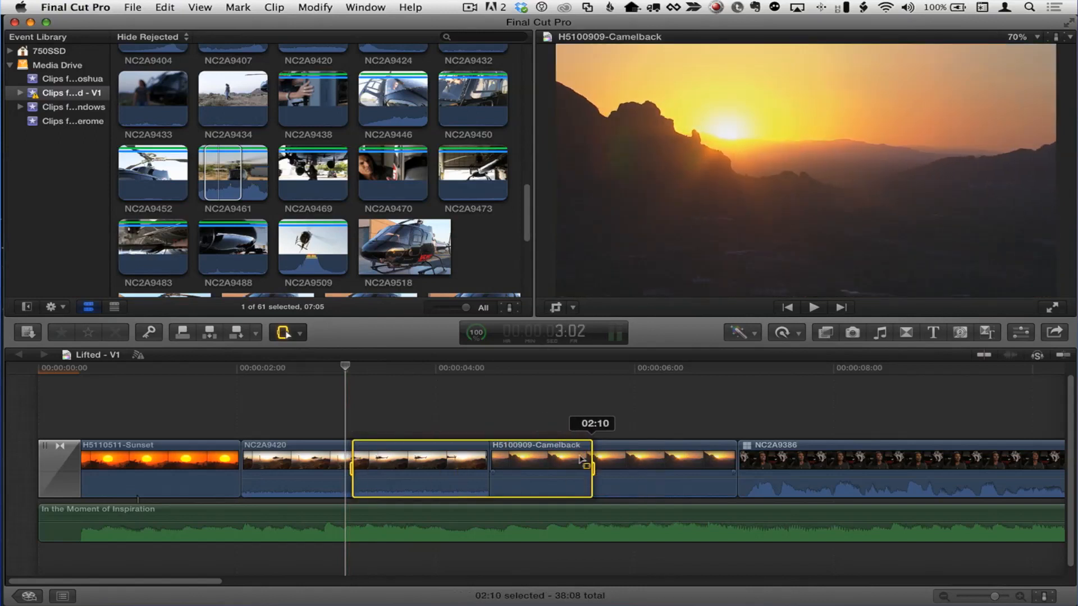
left_click(220, 178)
key("d")
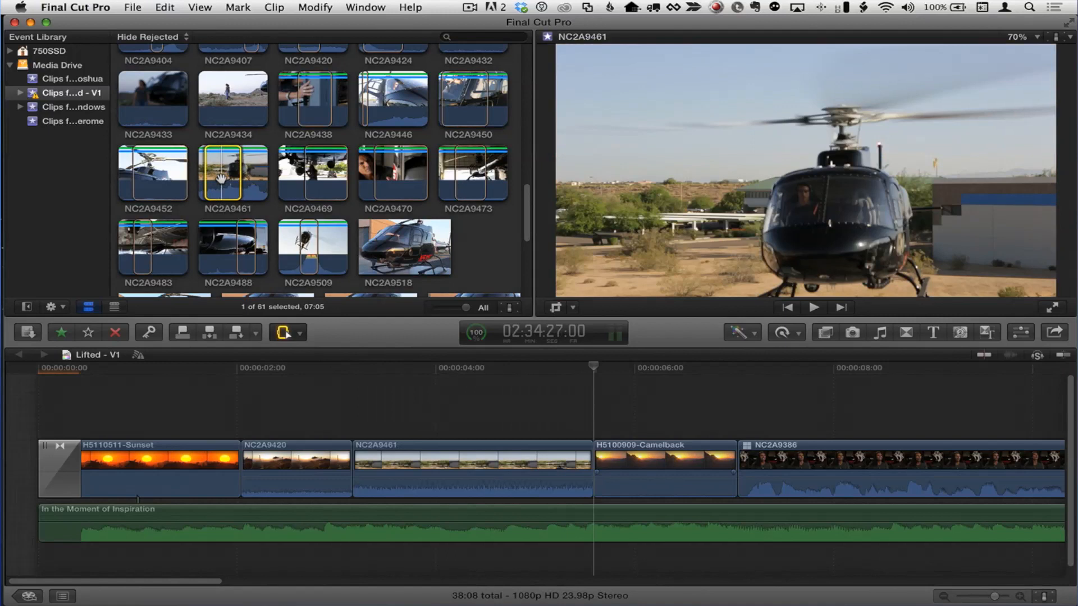
key("super+z")
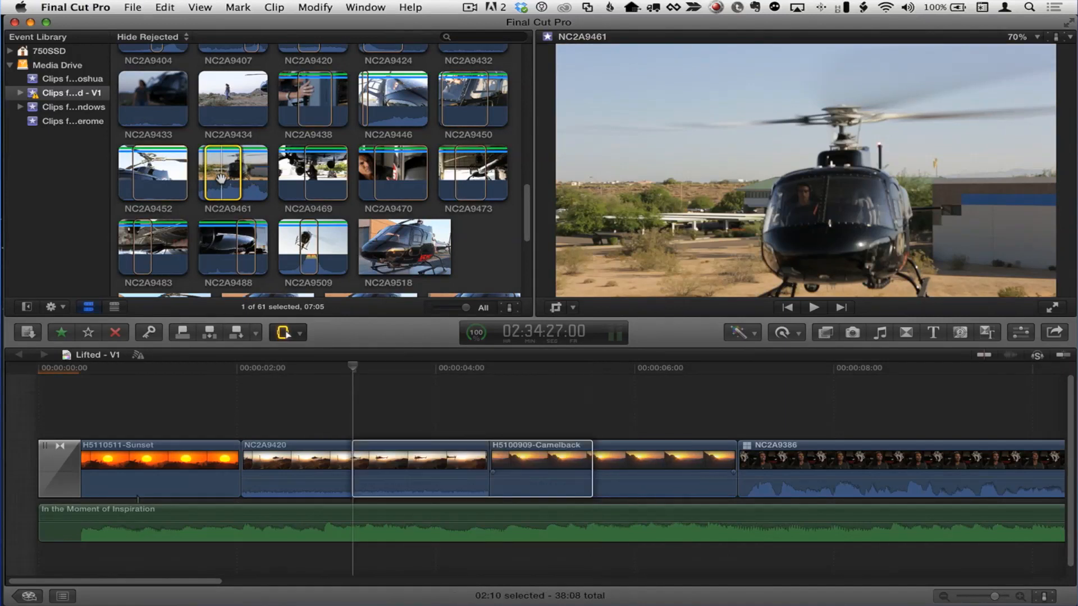
Step: Clear the timeline range and play the transition from H5100909-Camelback into the NC2A9386 interview to hear the music against the speech
left_click(332, 387)
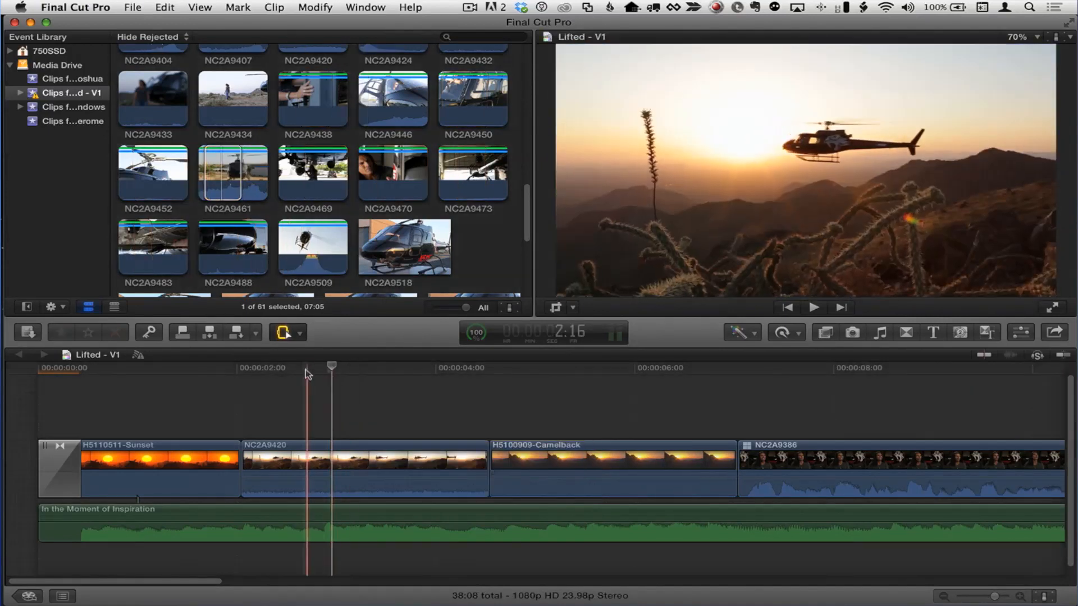
key("space")
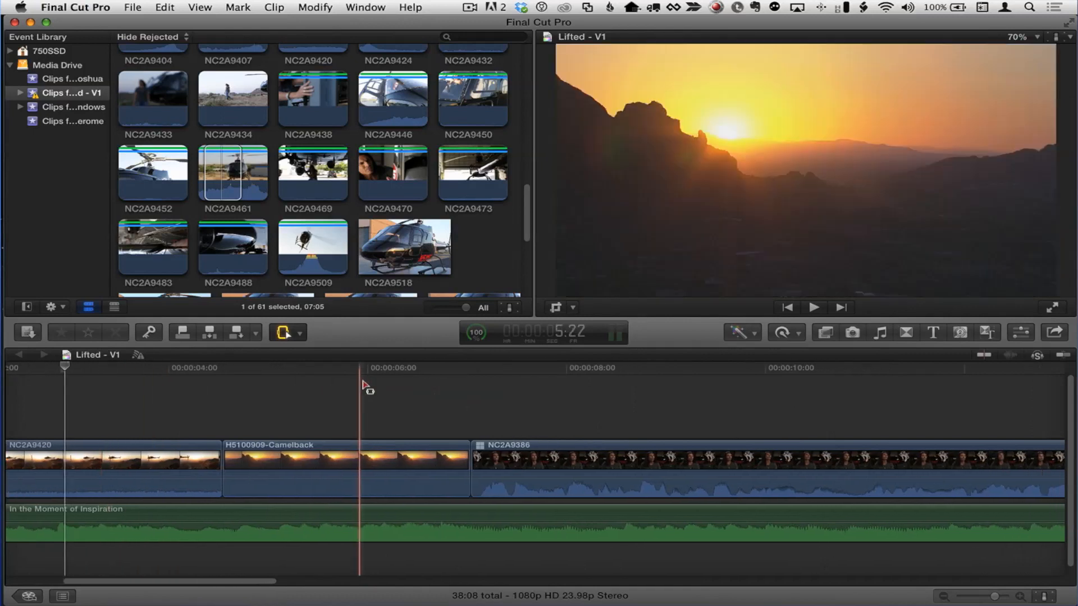
left_click(361, 387)
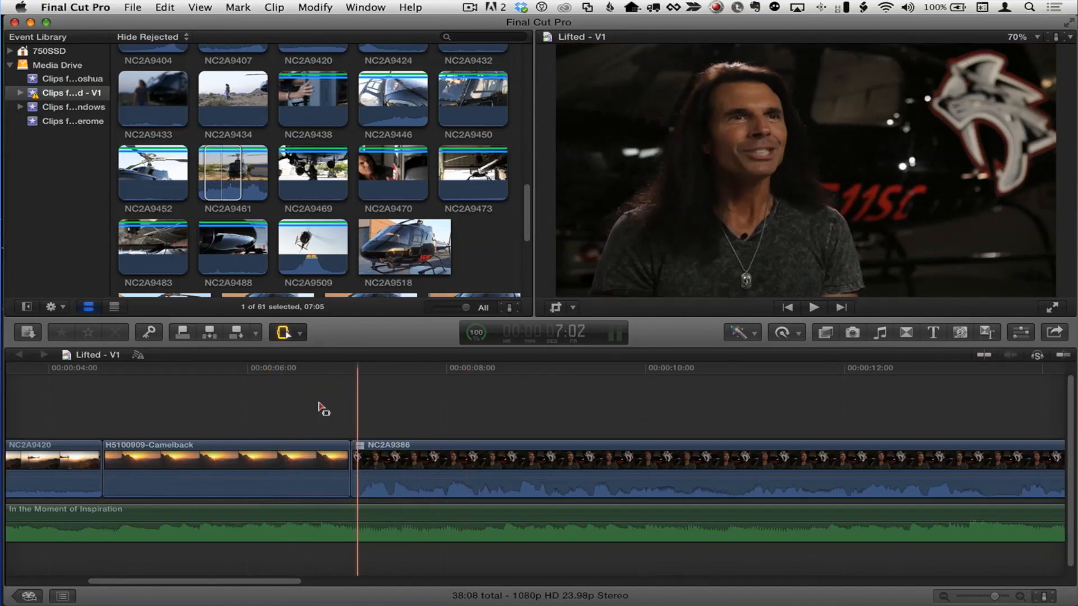
left_click(269, 370)
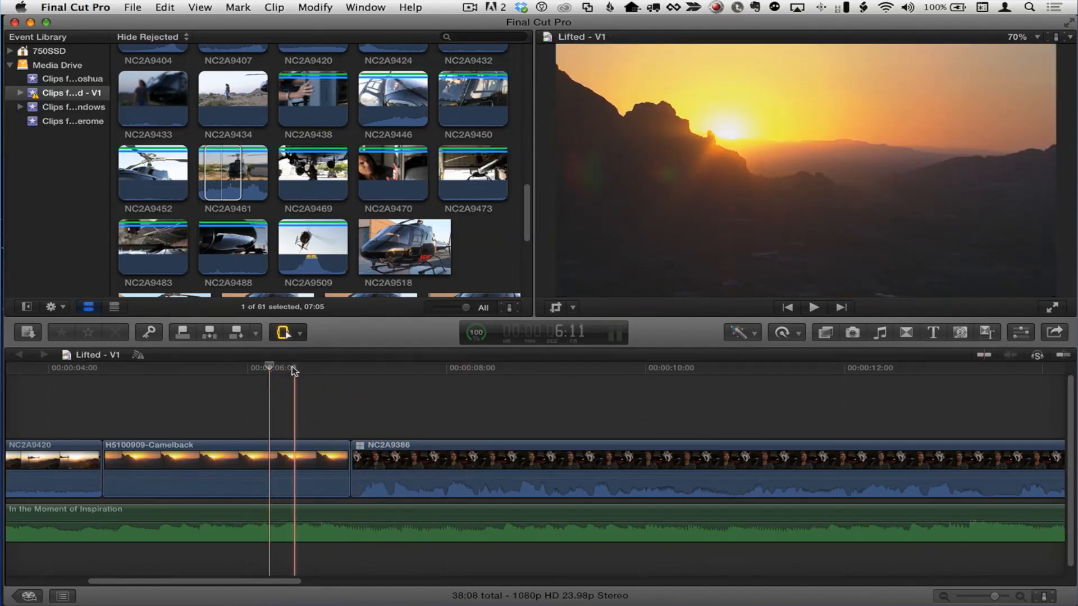
key("space")
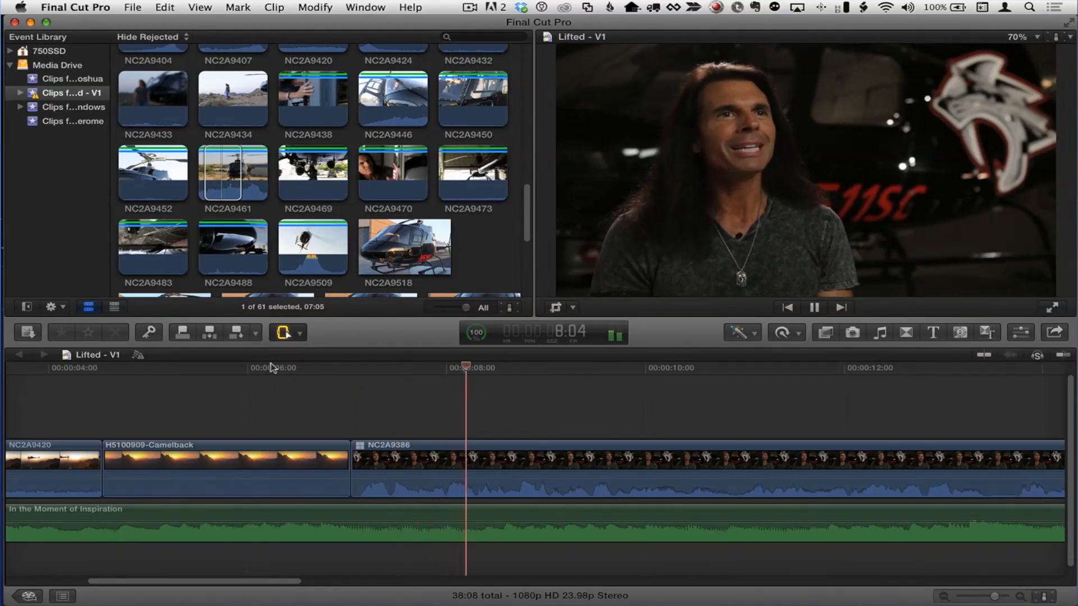
key("space")
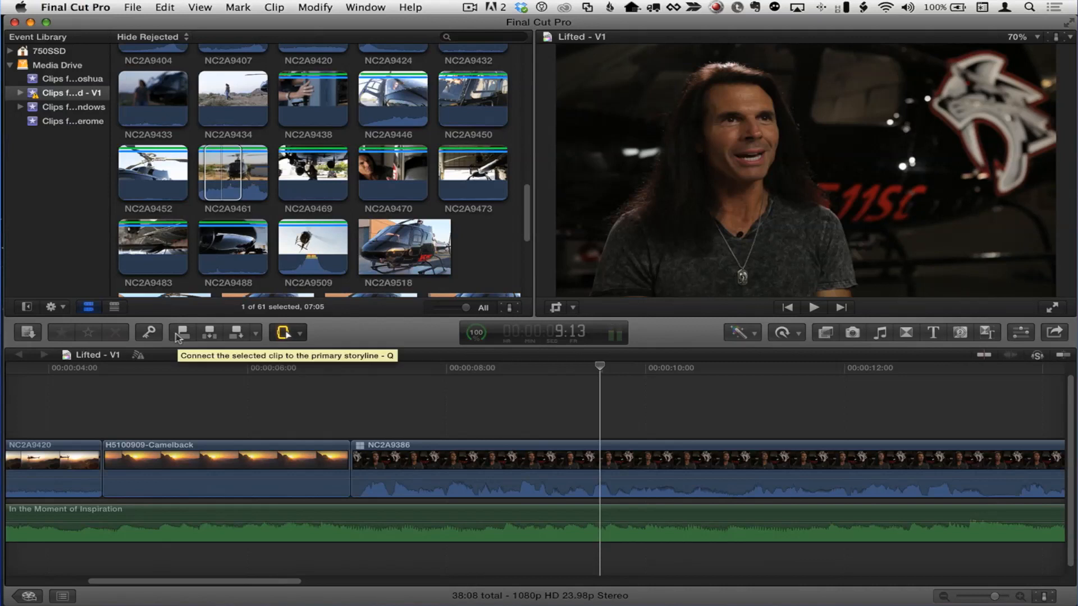
Step: Lower the volume of the In the Moment of Inspiration music over a range about 08:14 long spanning the NC2A9386 interview
key("shift+z")
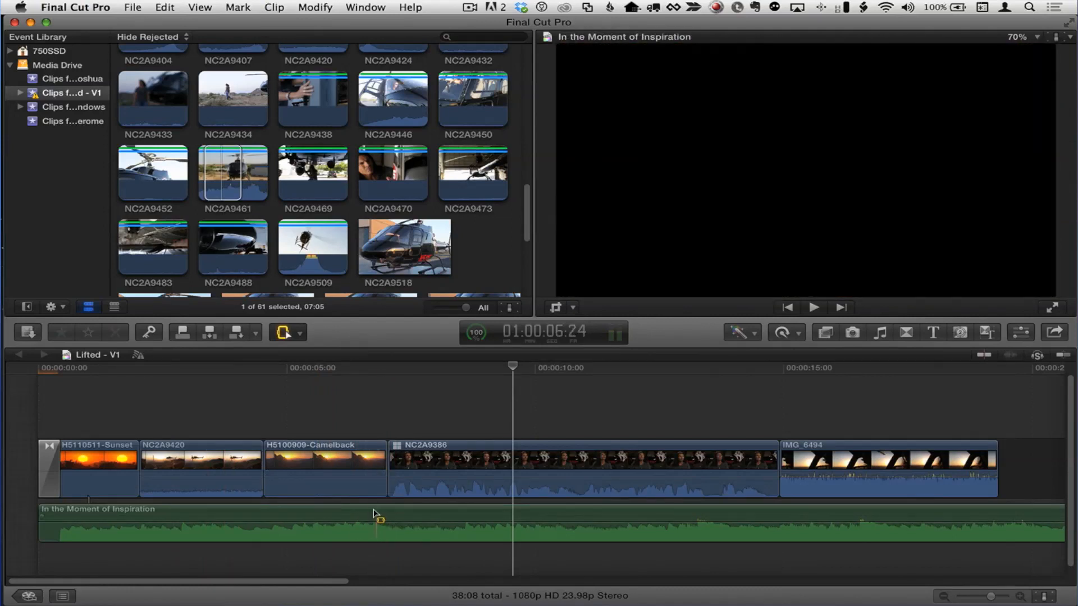
left_click_drag(372, 514, 800, 538)
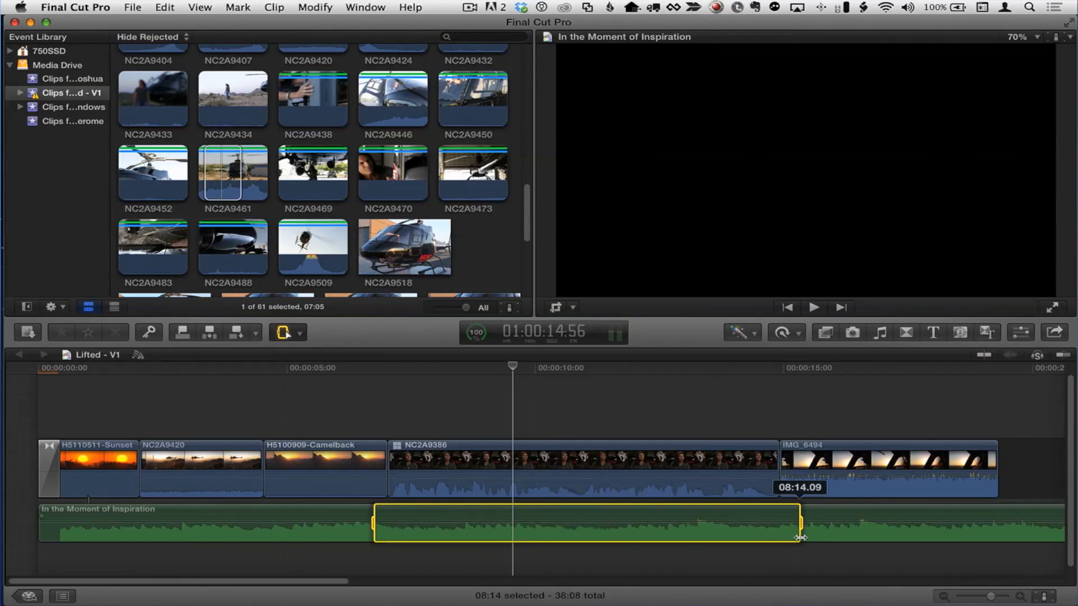
mouse_move(434, 521)
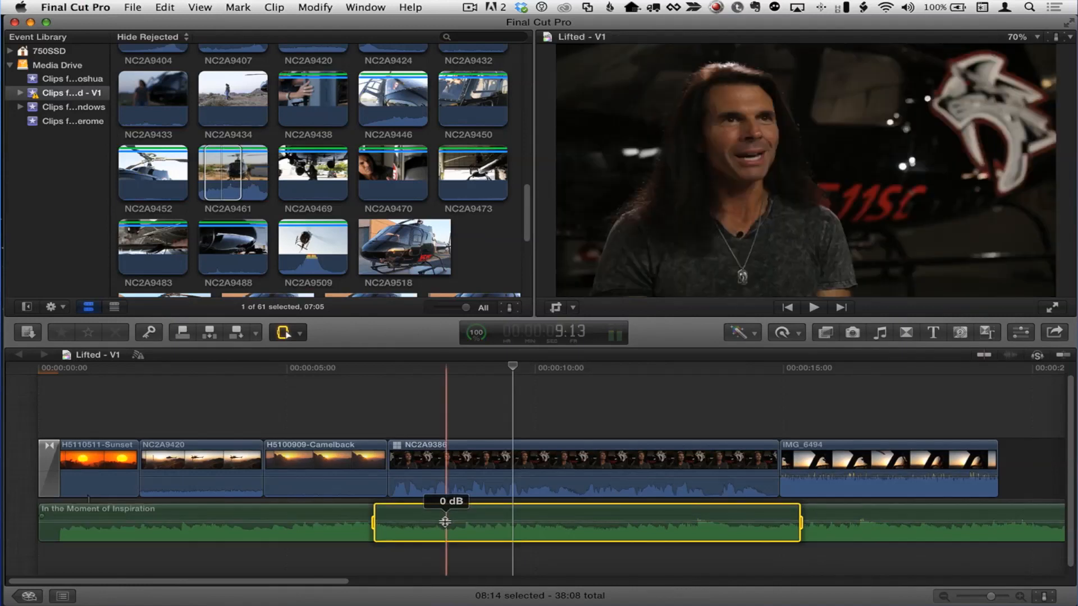
left_click_drag(448, 519, 448, 526)
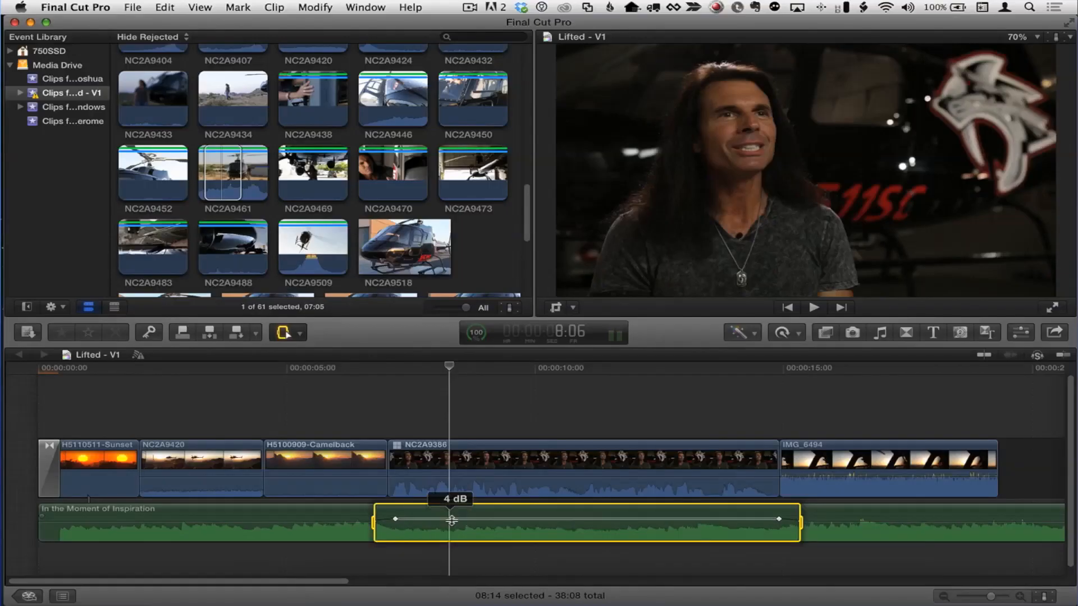
left_click_drag(450, 519, 455, 524)
Step: Clear the music range and play the timeline from about 6:06 through the interview to check the volume dip
left_click(398, 420)
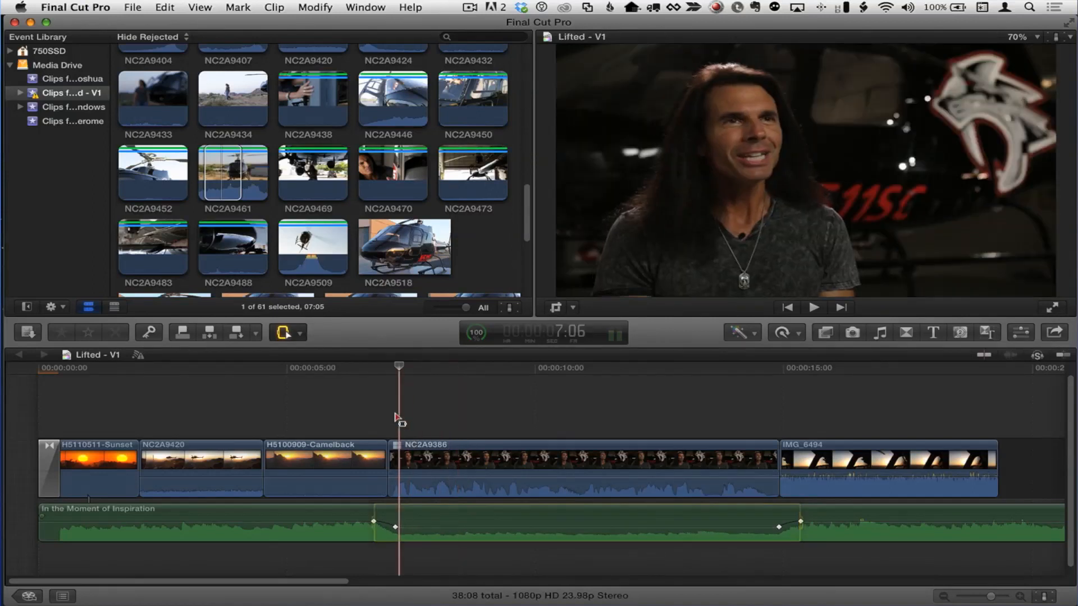
left_click(349, 404)
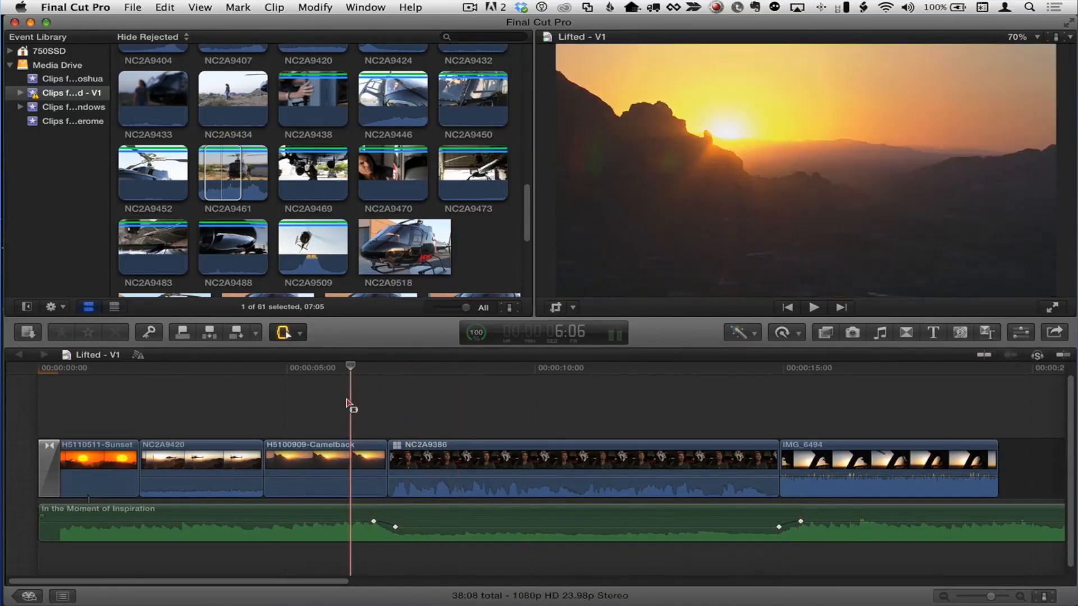
key("space")
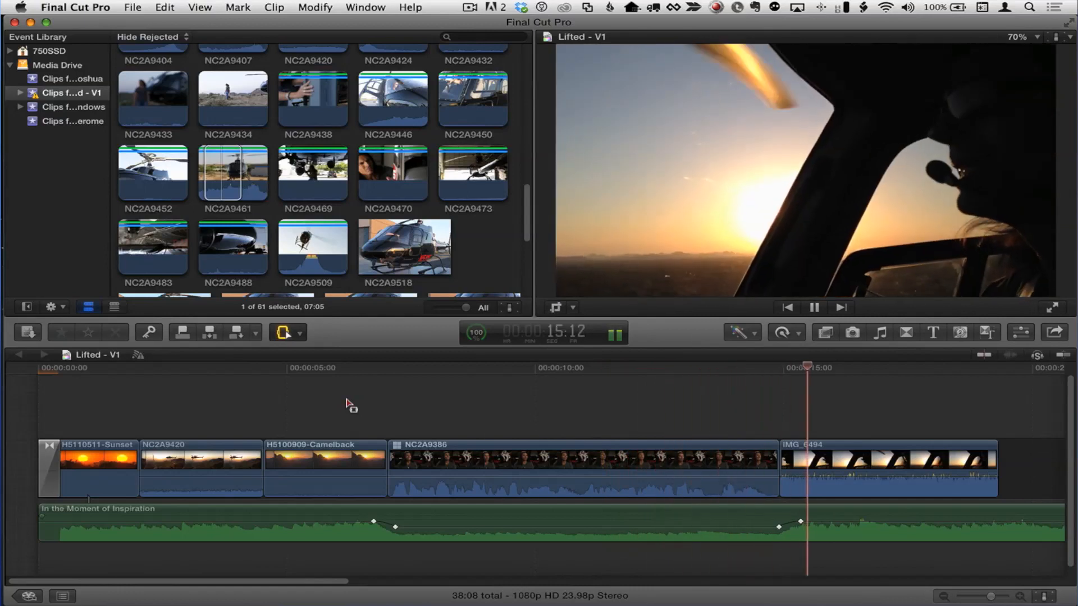
Step: Play the timeline around 15:00, where the NC2A9386 interview meets IMG_6494, to check the music rising back up
key("space")
left_click_drag(812, 477, 812, 488)
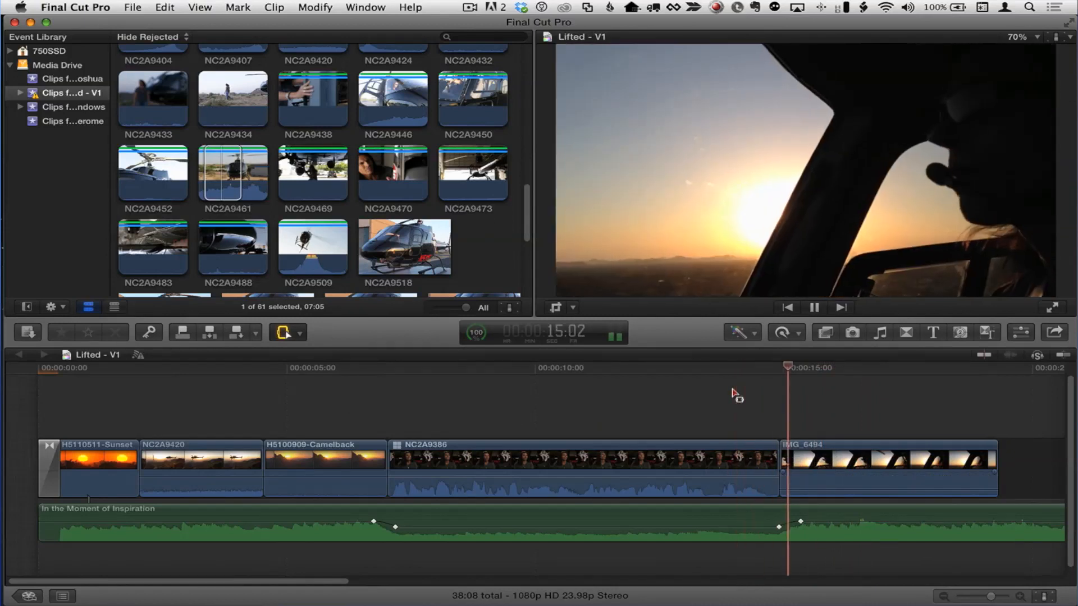
key("space")
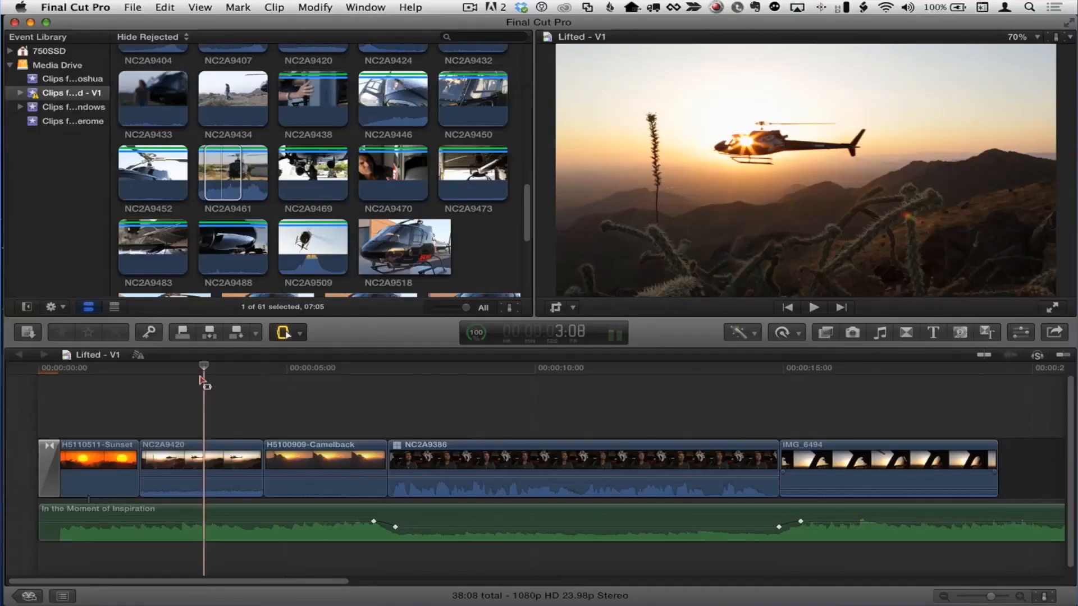
Step: Apply the Heat effect to the NC2A9420 clip and park the playhead at about 3:06 to view it
key("super+equal")
key("super+equal")
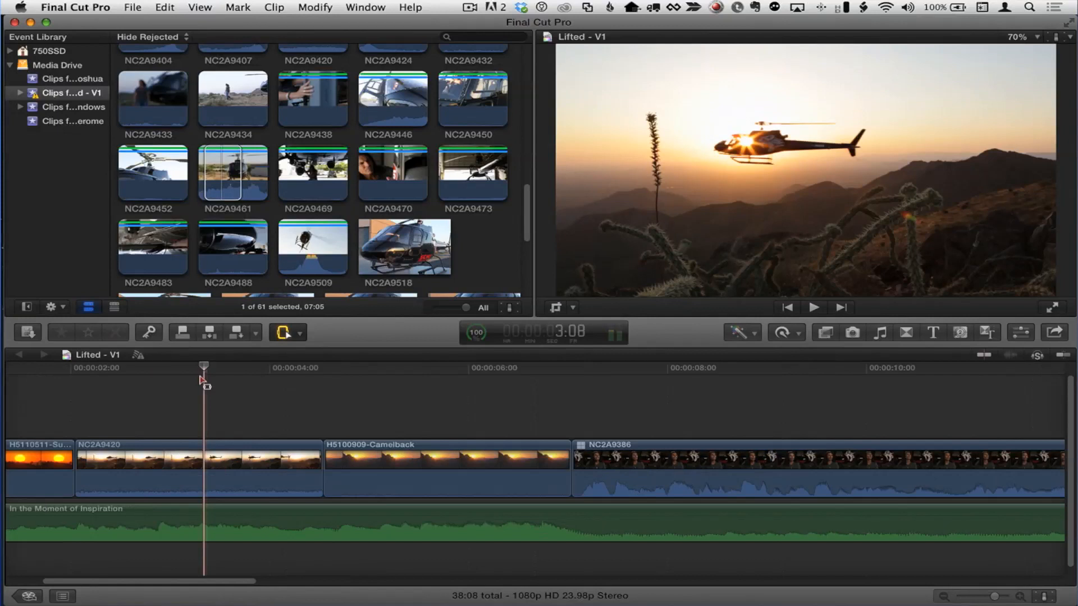
scroll(241, 399, "left", 1)
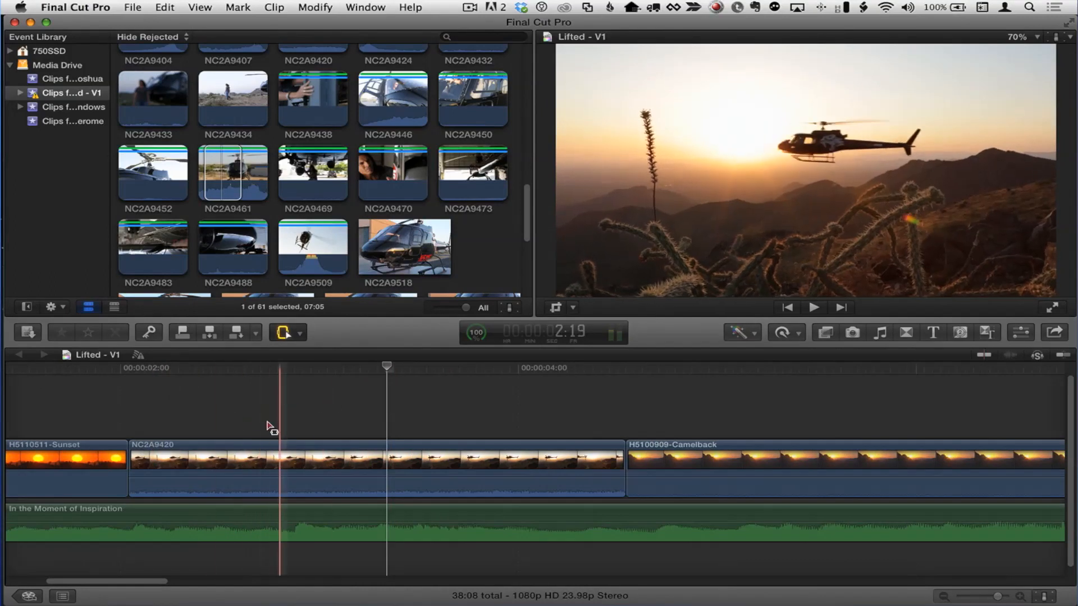
key("a")
left_click(256, 455)
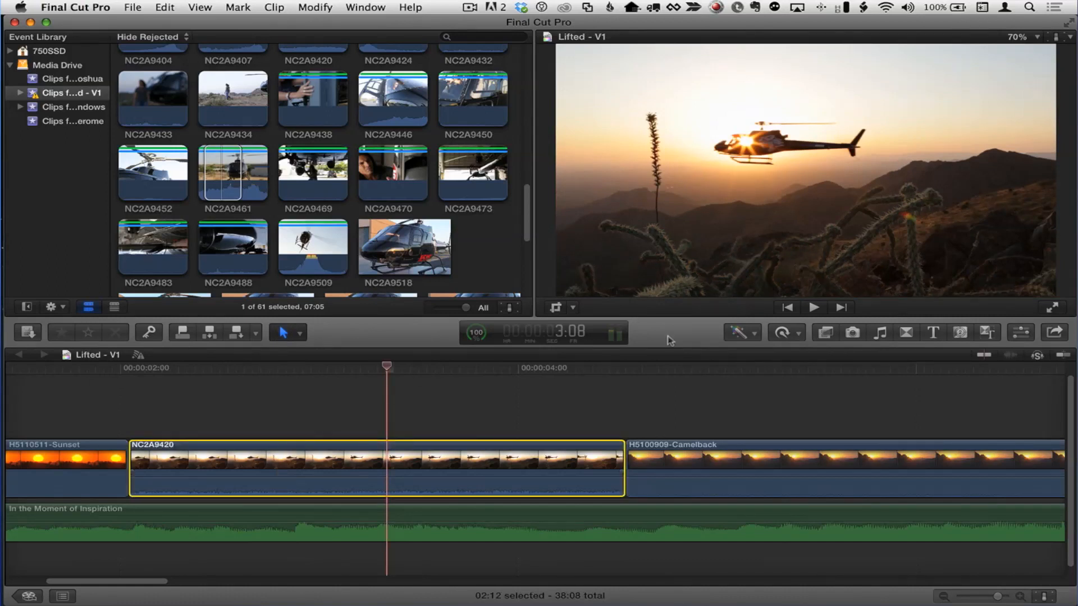
left_click(824, 340)
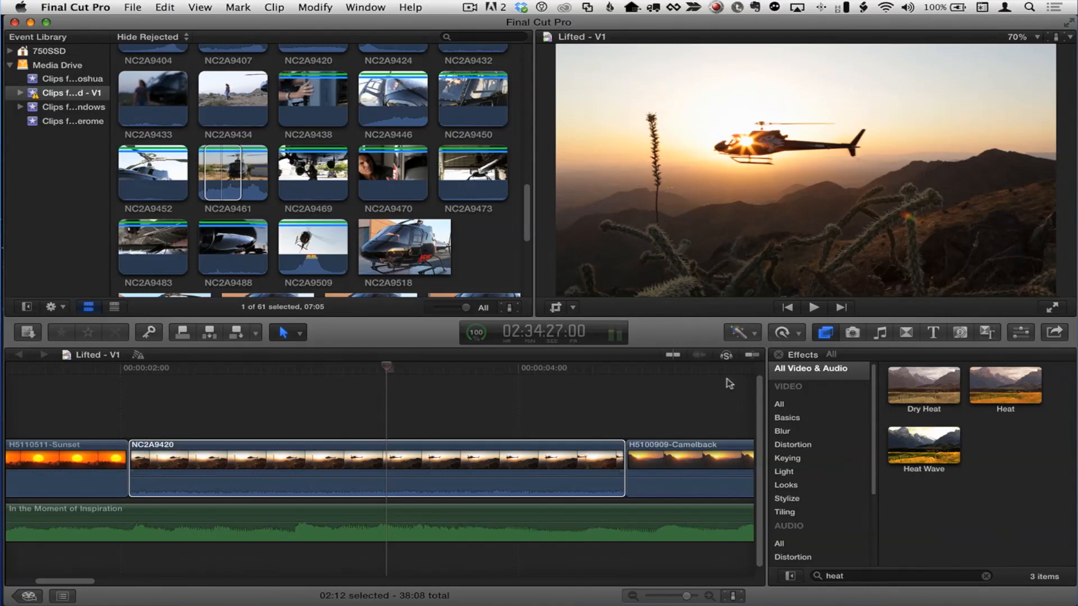
left_click(995, 389)
left_click_drag(995, 389, 433, 448)
left_click_drag(387, 364, 376, 400)
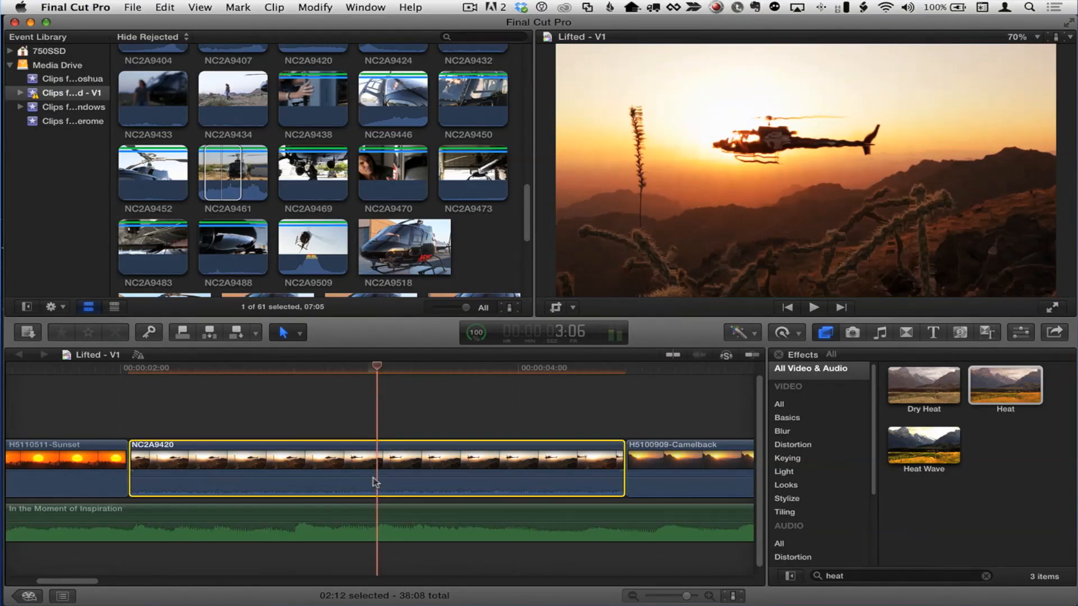
Step: Show the video animation of NC2A9420, expand Heat: Amount and set the amount to about 42 across the whole clip
right_click(346, 469)
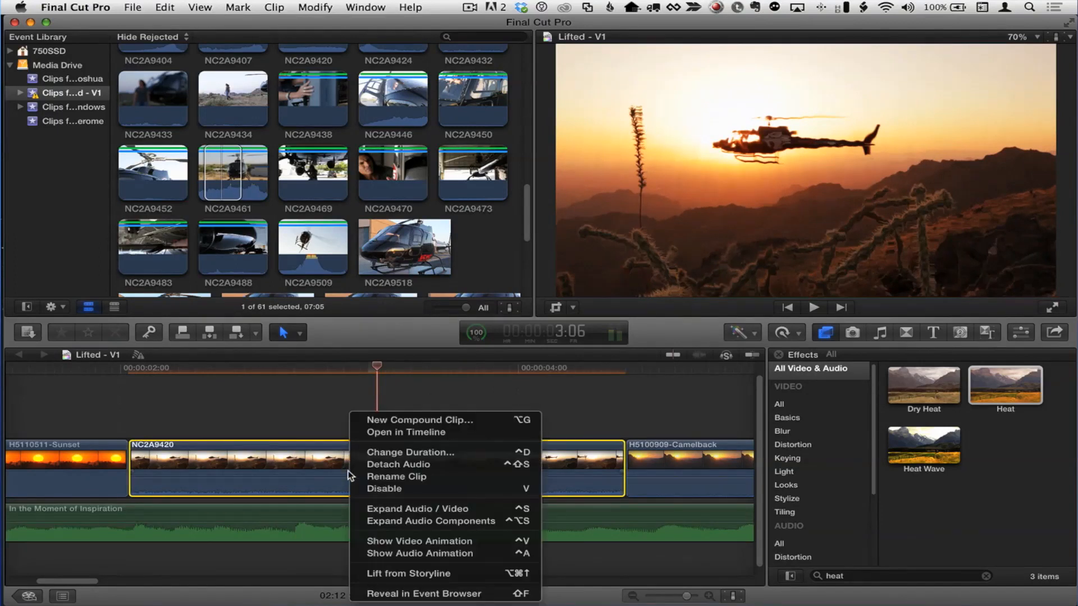
left_click(424, 542)
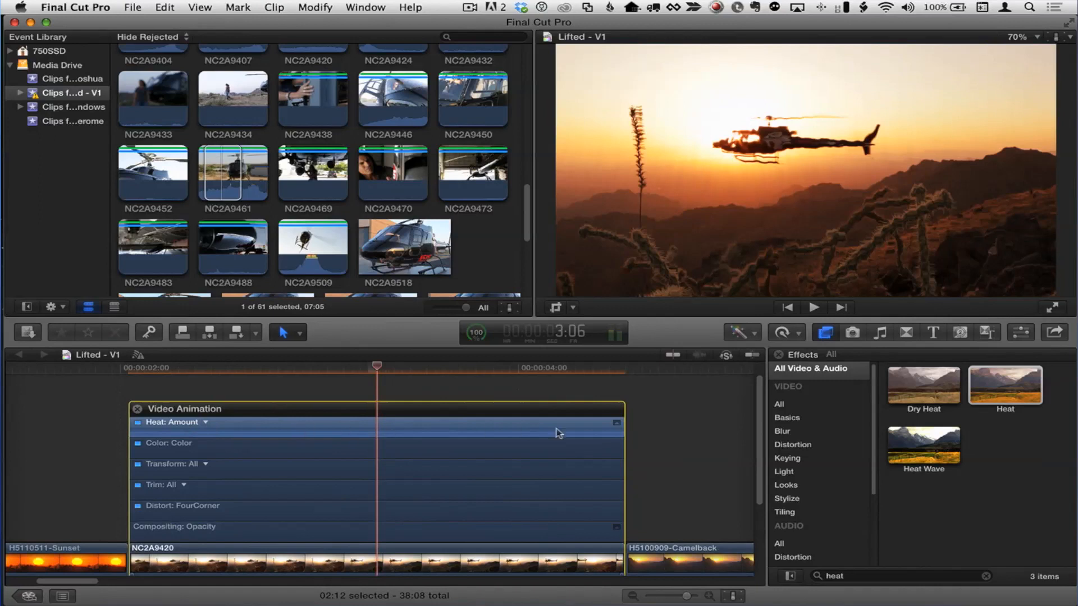
left_click(617, 424)
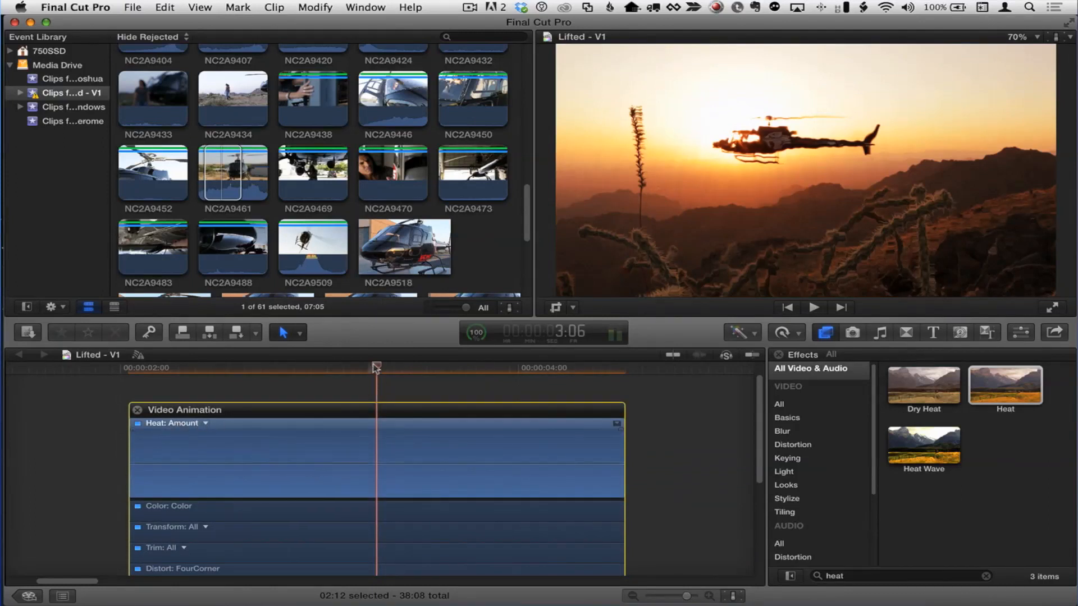
left_click(346, 368)
mouse_move(370, 463)
left_mouse_down()
mouse_move(373, 435)
mouse_move(368, 486)
mouse_move(369, 422)
mouse_move(369, 473)
mouse_move(371, 449)
mouse_move(371, 460)
left_mouse_up()
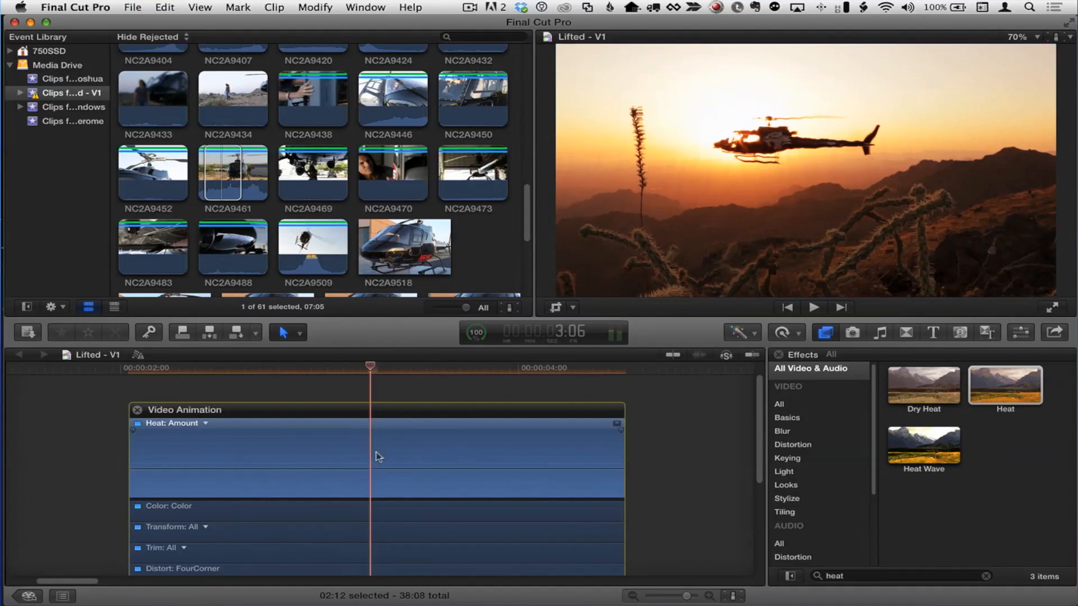
left_click_drag(368, 369, 251, 373)
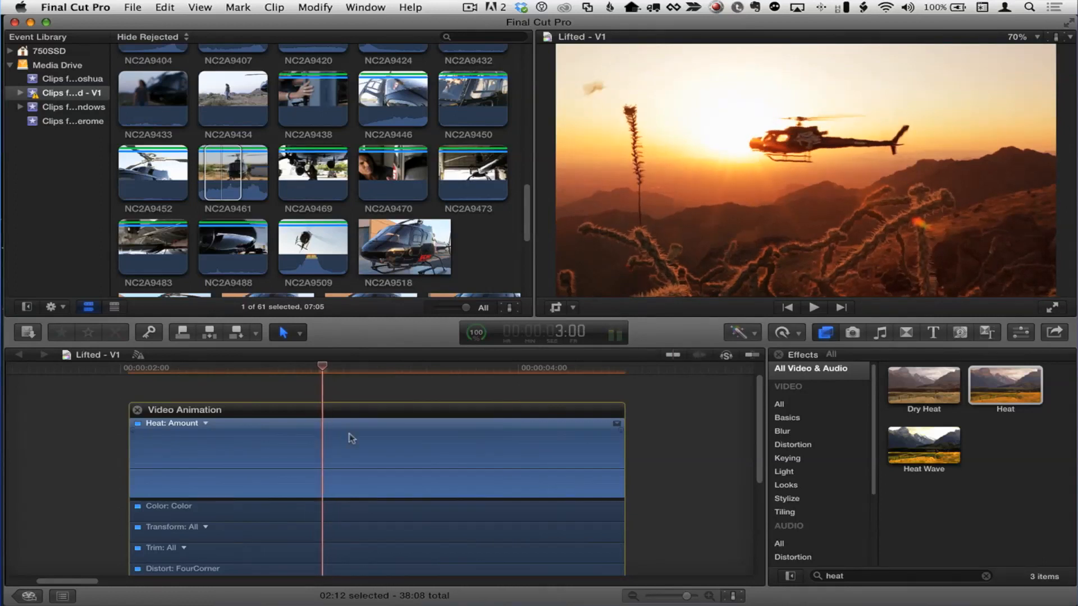
Step: Raise the Heat amount over a range from about 3:00 to 3:16 in NC2A9420 and play the clip to check it
left_click(299, 332)
left_click(320, 413)
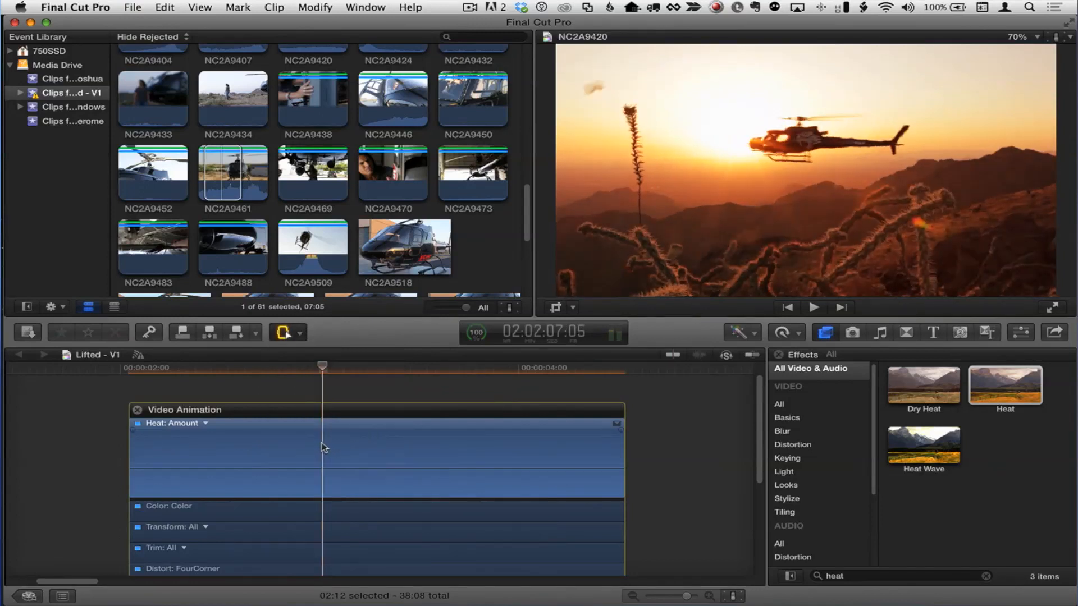
left_click_drag(322, 448, 460, 457)
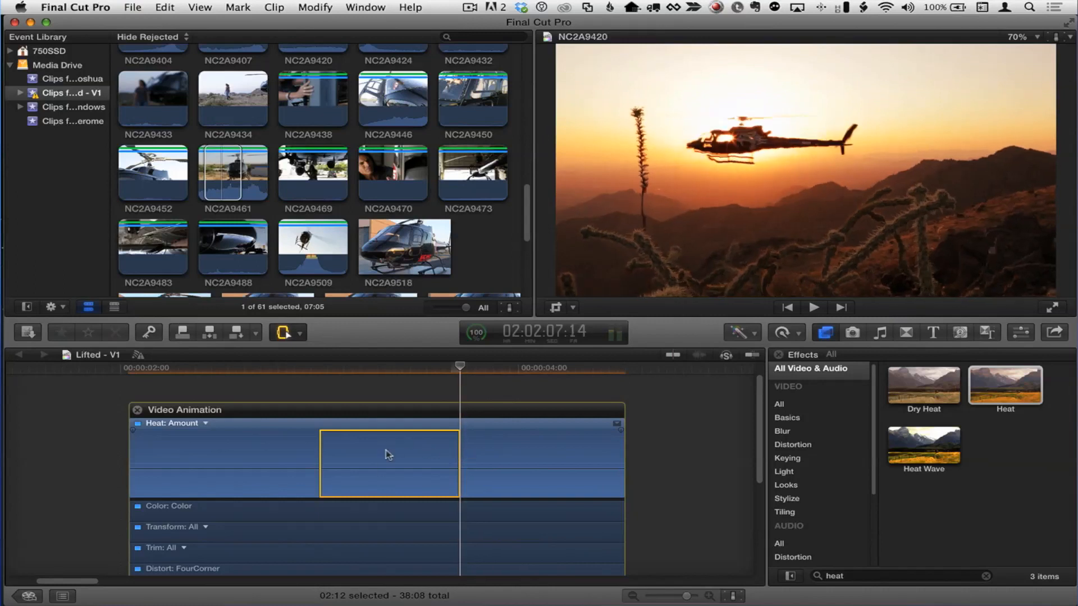
mouse_move(391, 467)
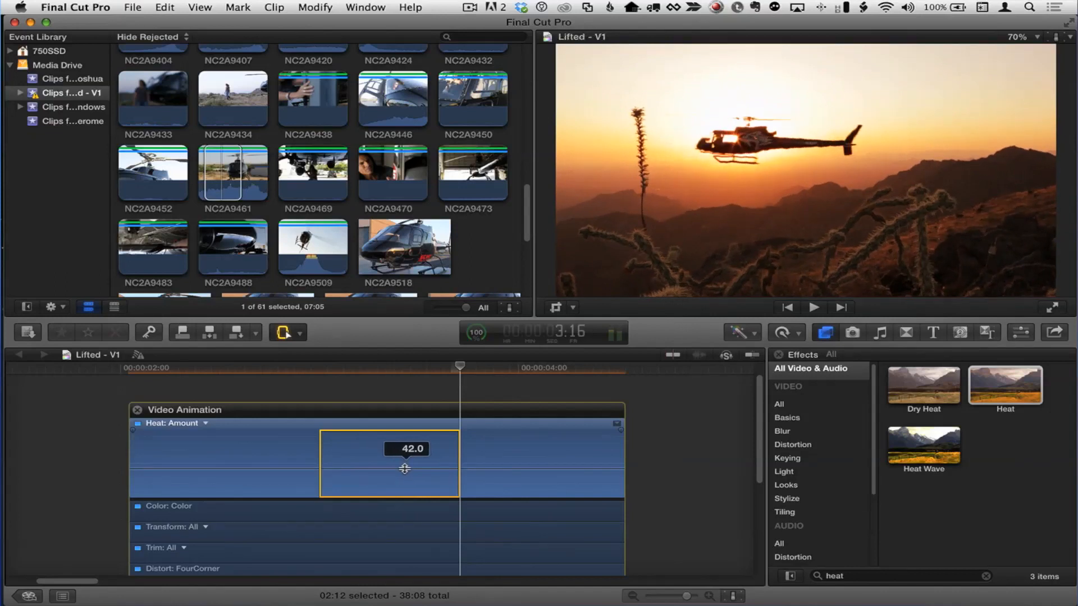
left_click_drag(404, 468, 404, 462)
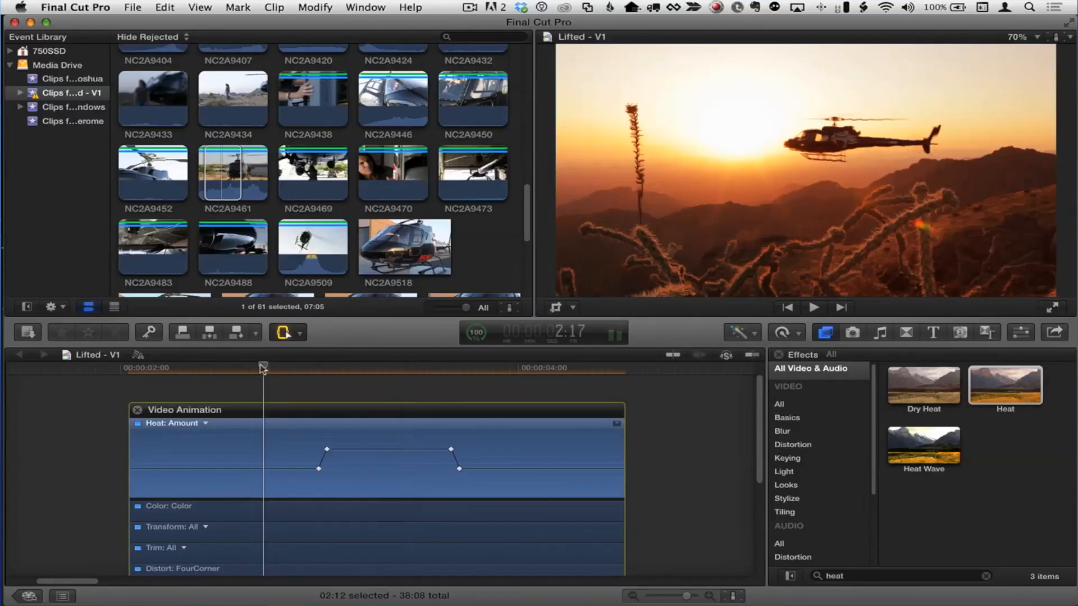
left_click_drag(230, 371, 296, 386)
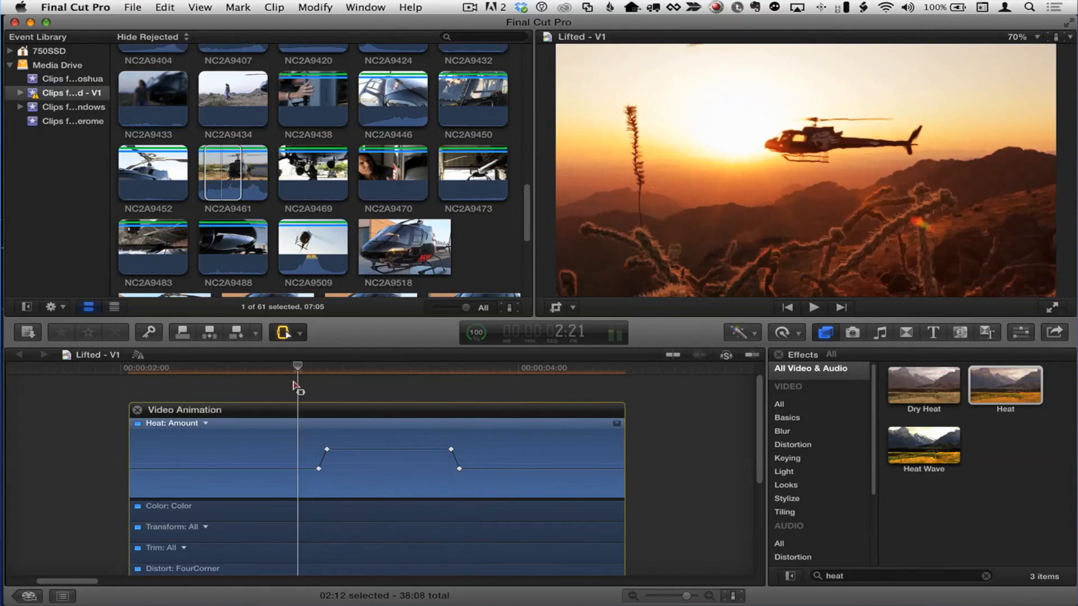
key("space")
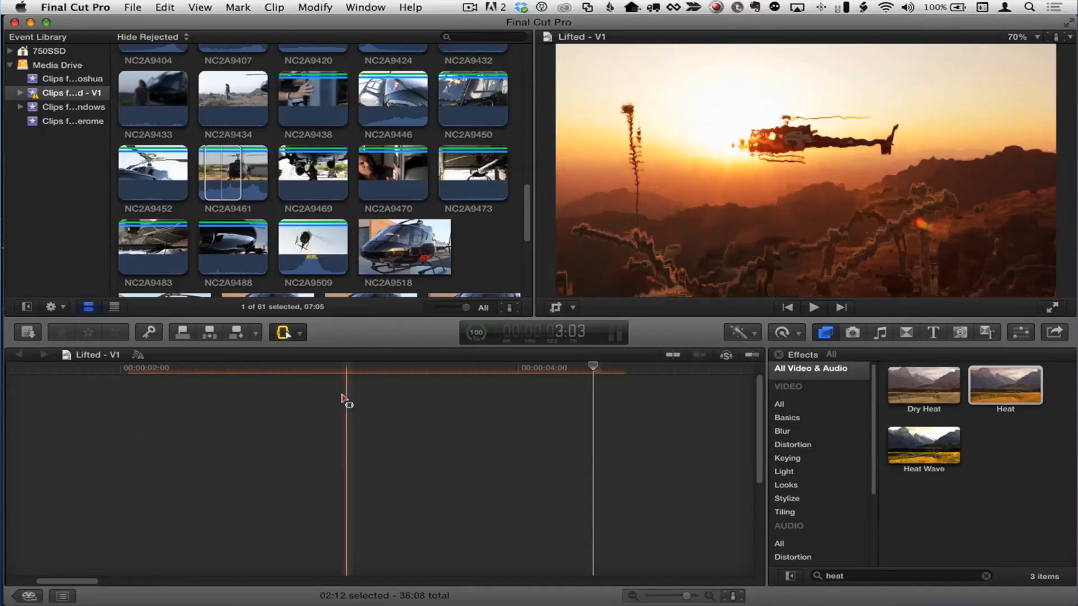
Step: Delete the Heat effect from the video animation of NC2A9420 and close the animation display
scroll(344, 399, "up", 2)
key("shift+z")
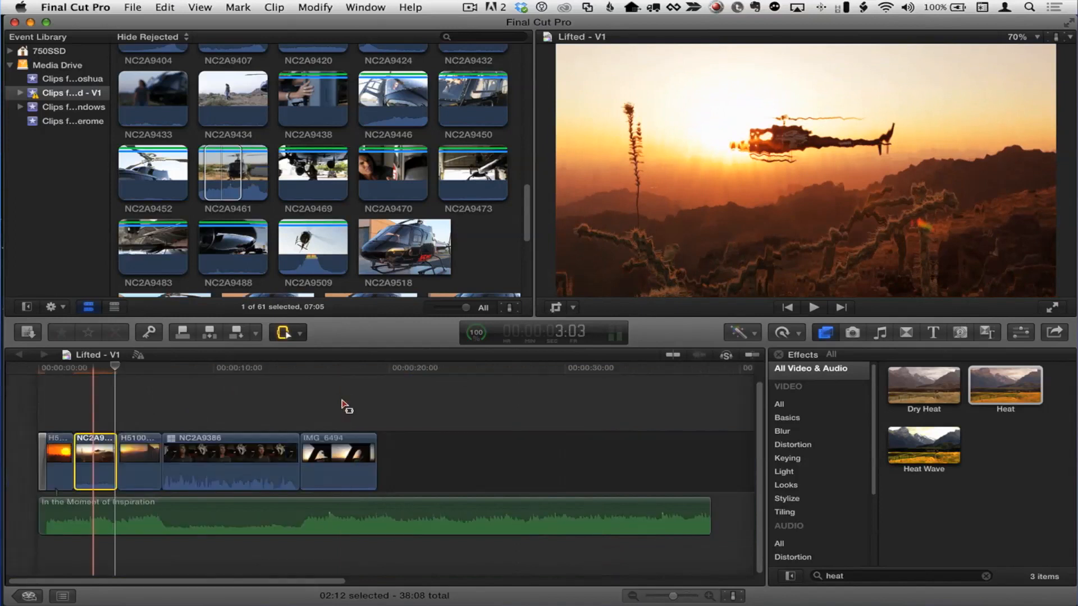
key("super+equal")
key("super+equal")
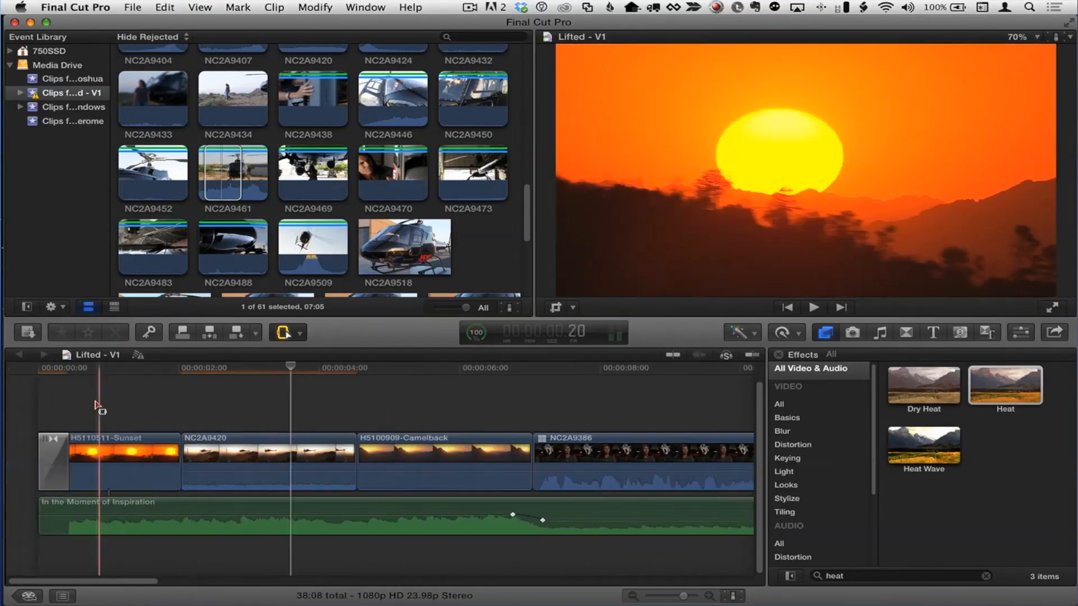
left_click(241, 447)
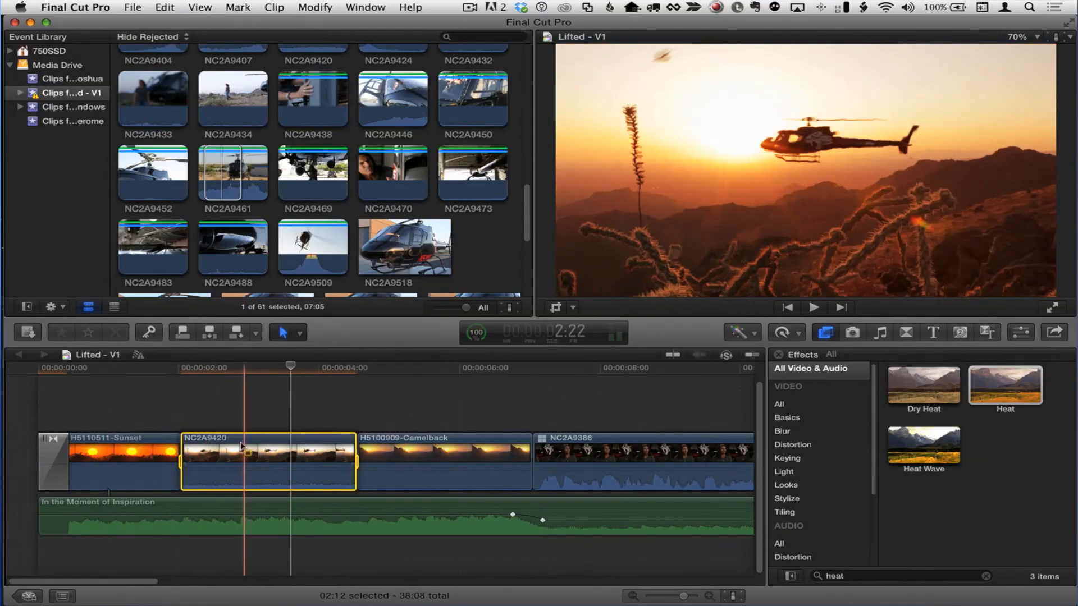
left_click(252, 412)
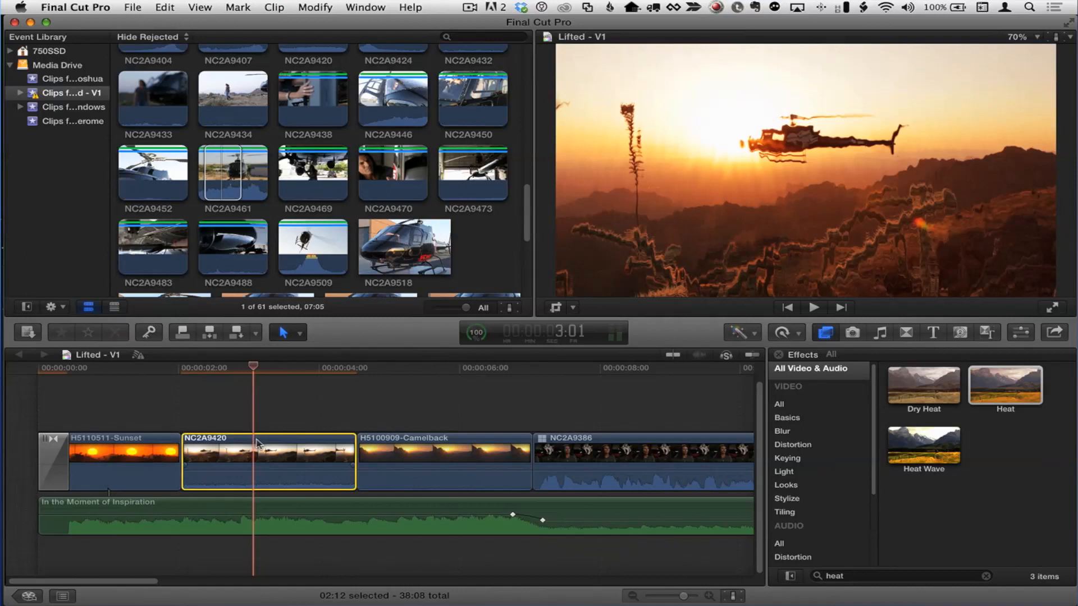
key("ctrl+v")
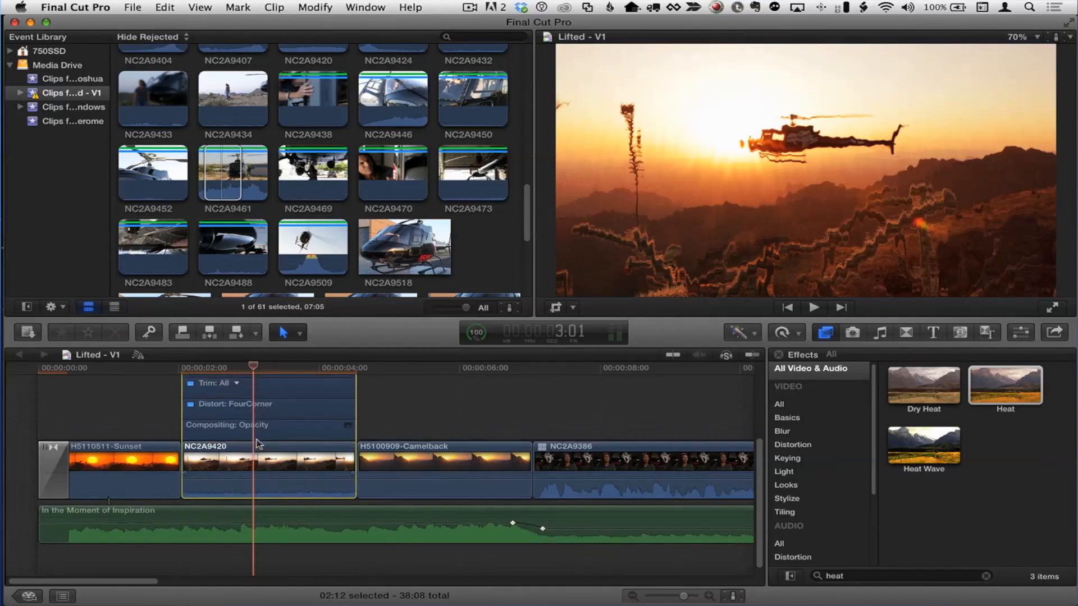
left_click(217, 426)
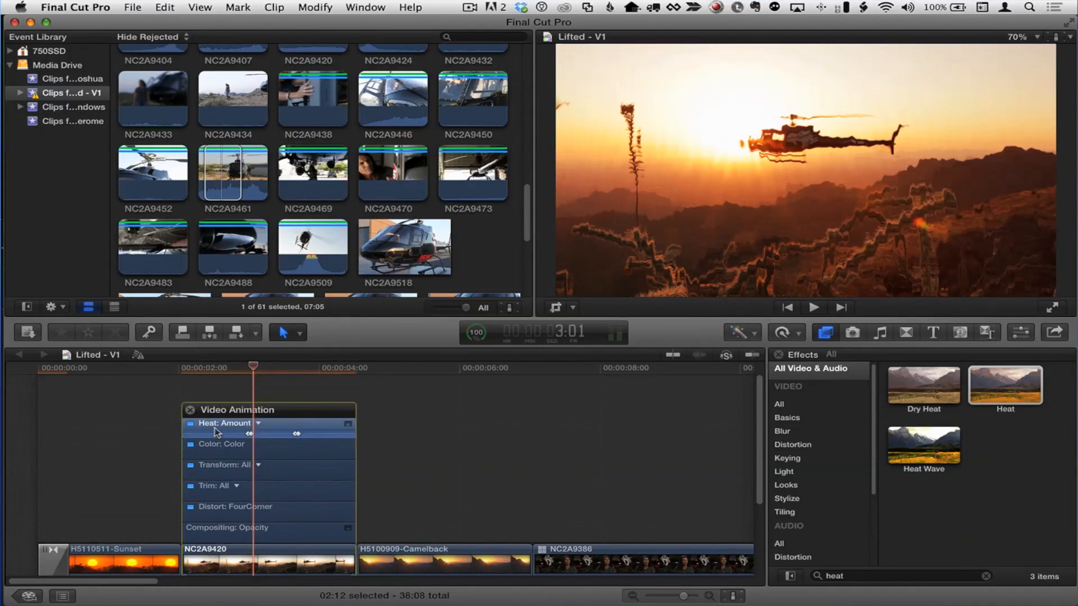
key("Delete")
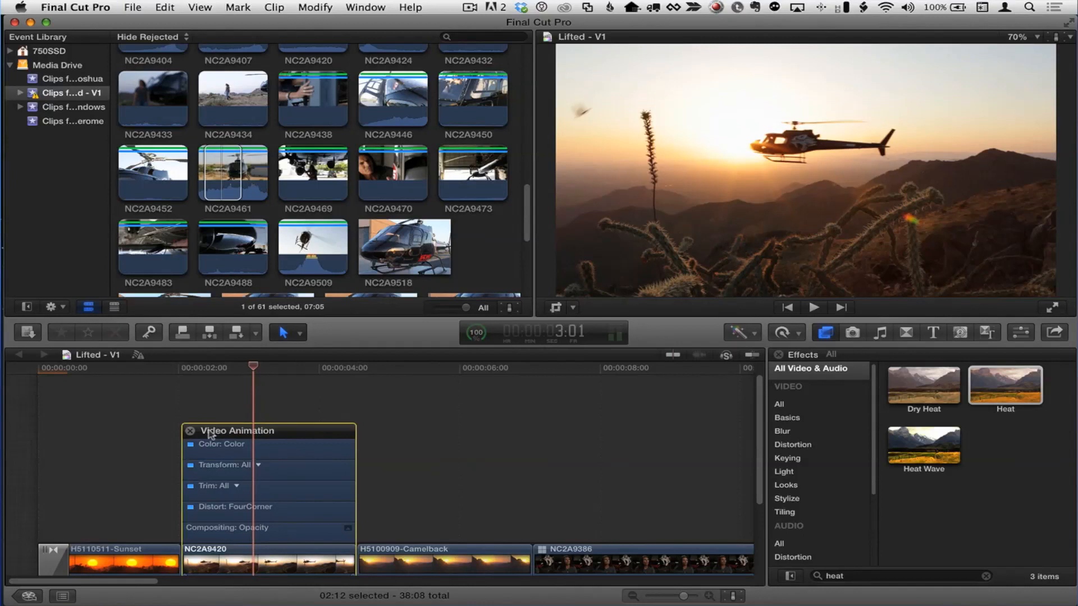
left_click(191, 431)
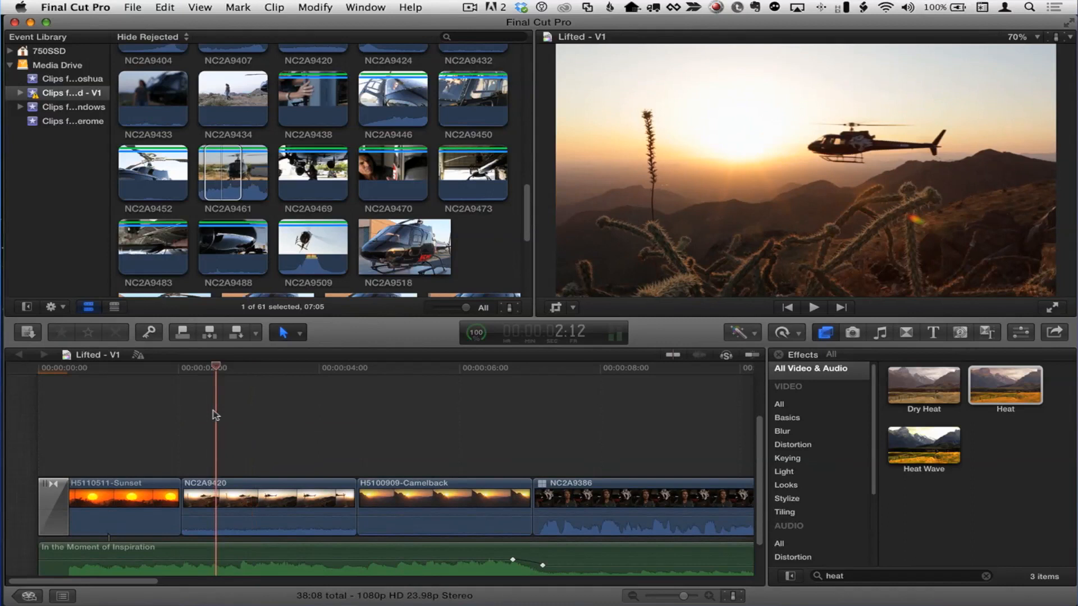
key("super+equal")
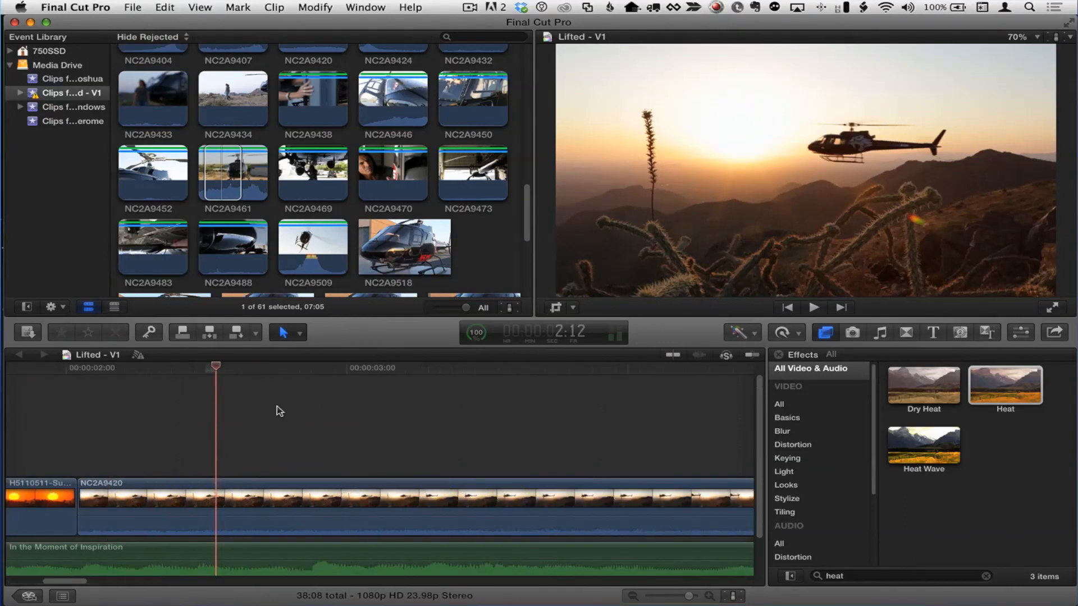
left_click_drag(217, 366, 151, 421)
left_click(296, 335)
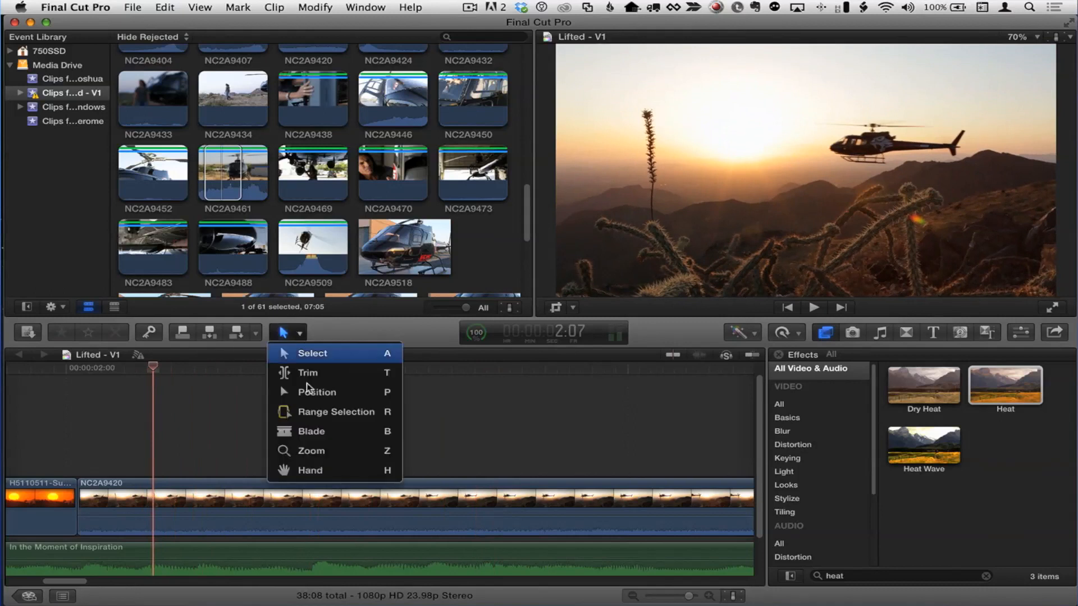
left_click(322, 412)
left_click_drag(155, 490, 347, 503)
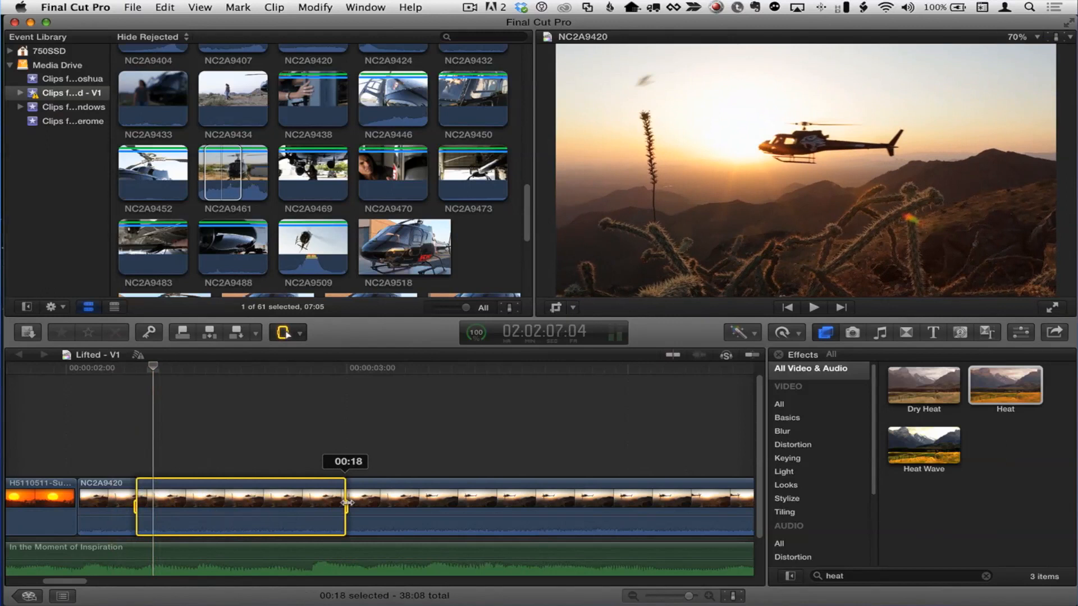
left_click(257, 496)
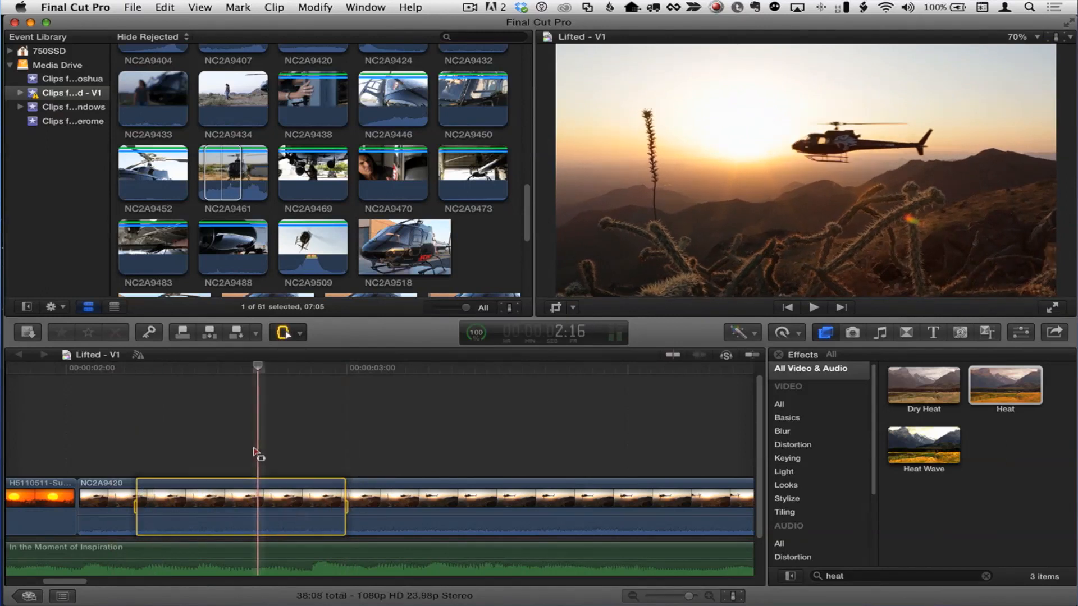
Step: Select the whole NC2A9420 clip and show its retime editor
key("a")
left_click(230, 490)
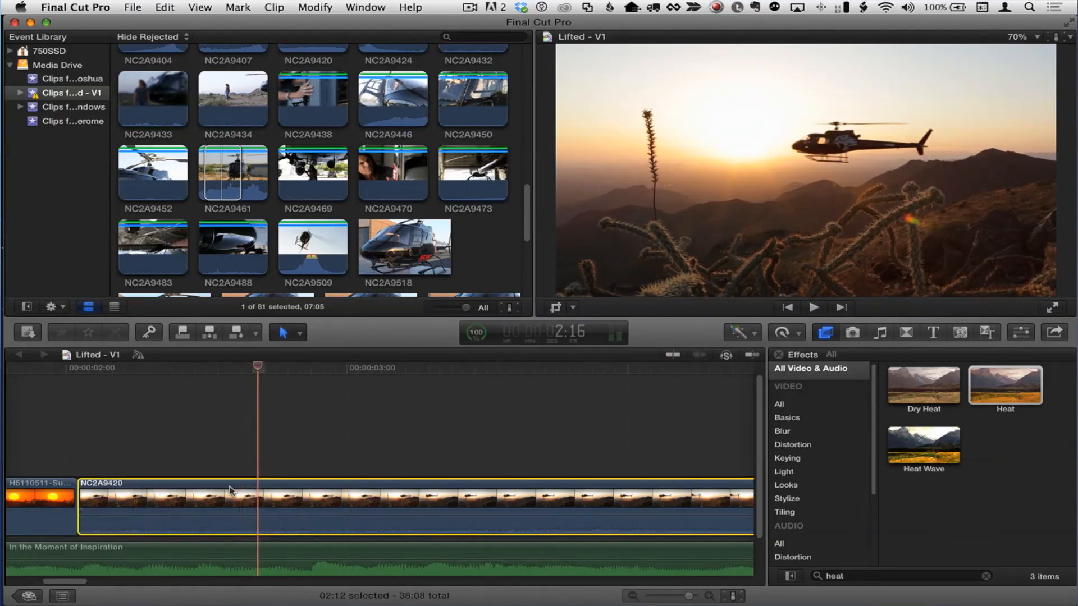
key("super+r")
scroll(251, 427, "right", 2)
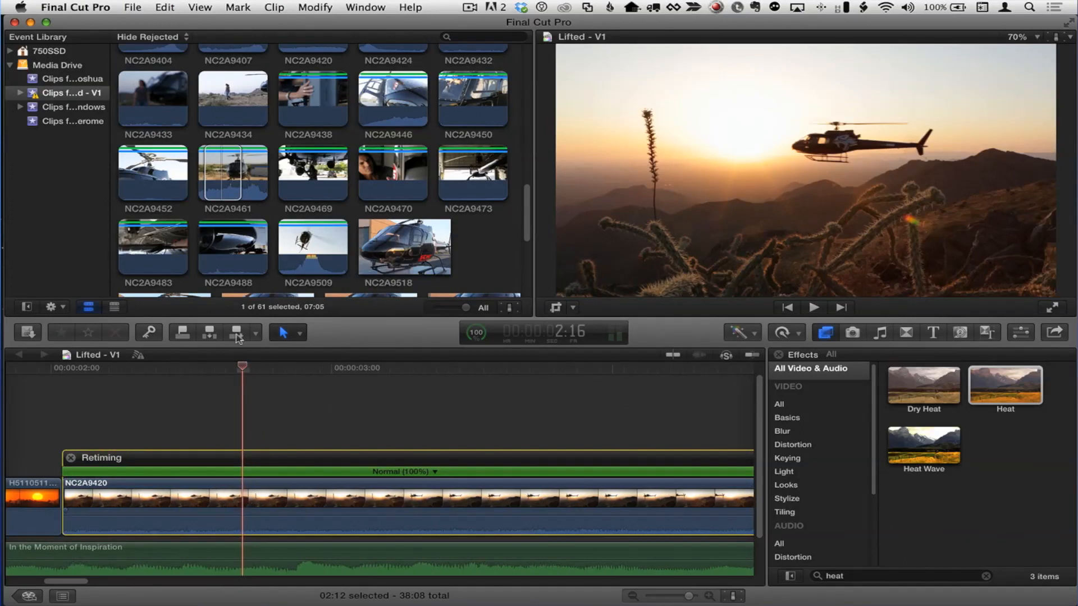
Step: Select a range of about 1:05 from about 2:16 in NC2A9420 with the Range Selection tool and speed it up 2x
left_click(287, 332)
left_click(306, 411)
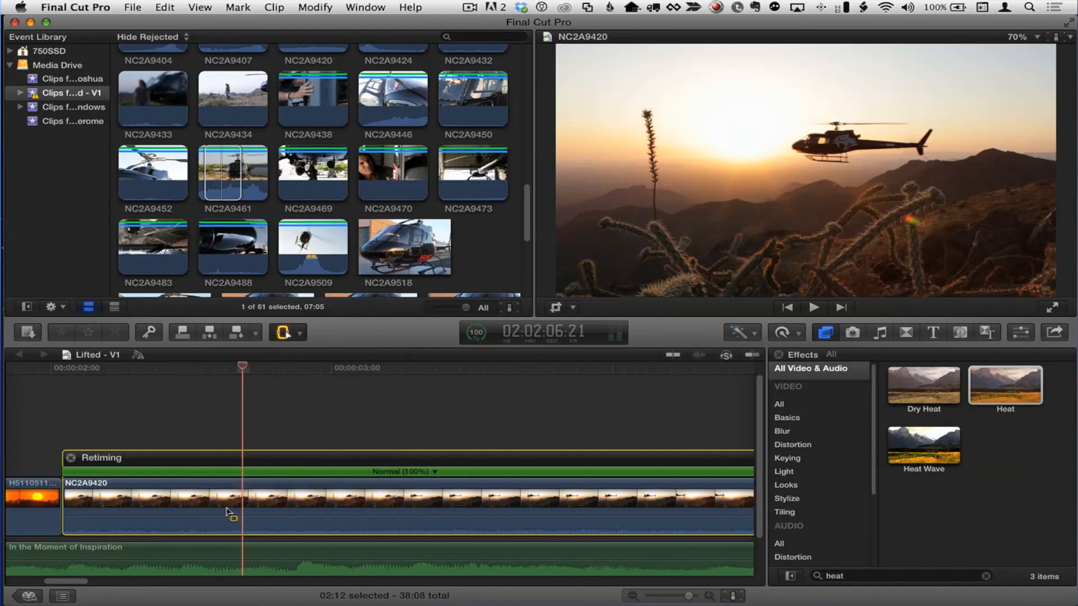
left_click_drag(236, 494, 576, 506)
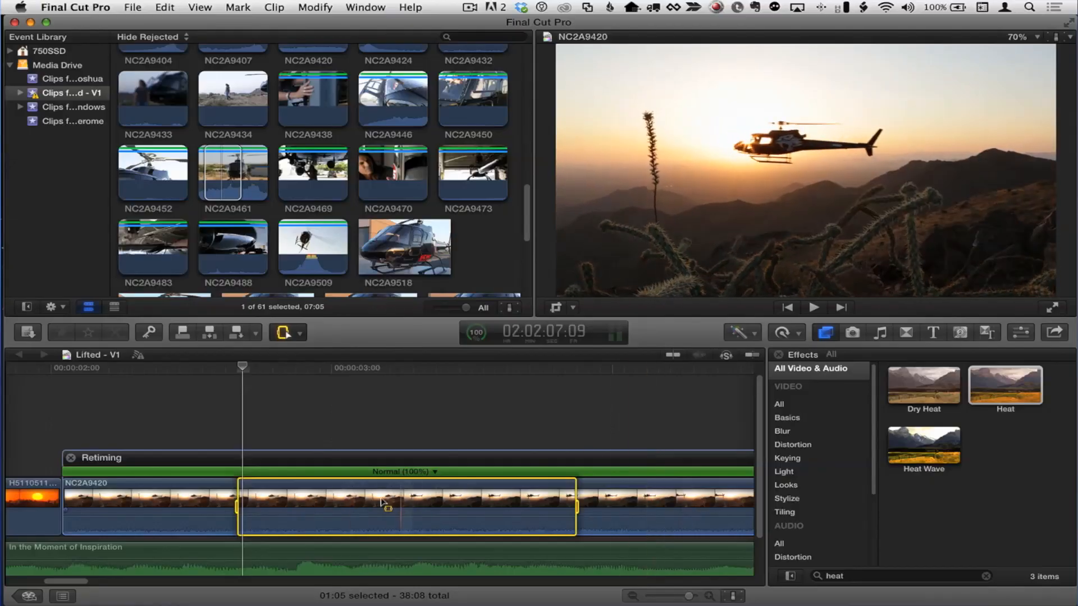
left_click(797, 334)
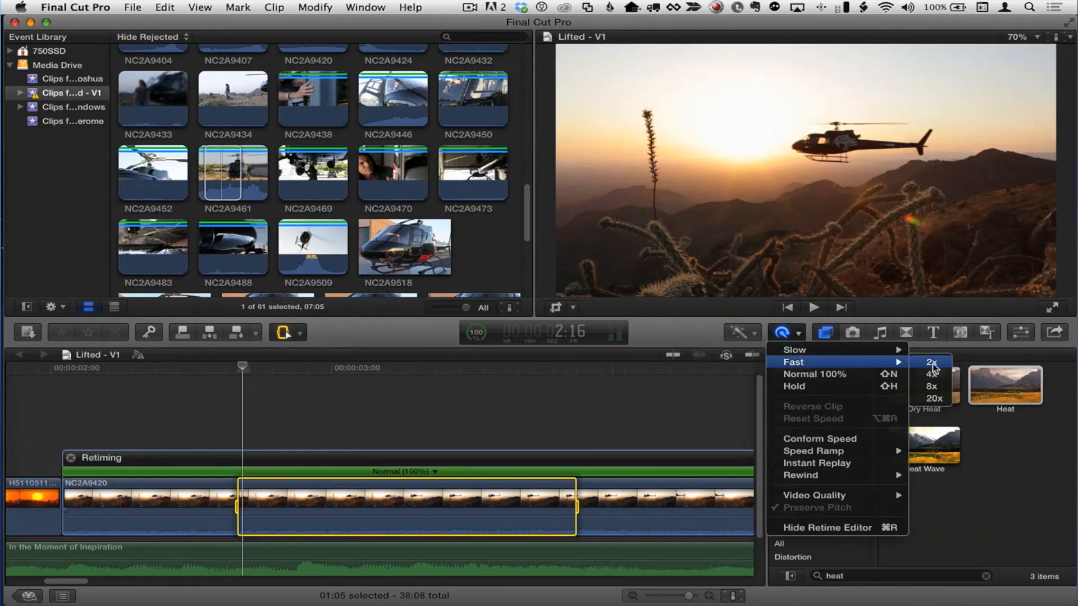
left_click(931, 363)
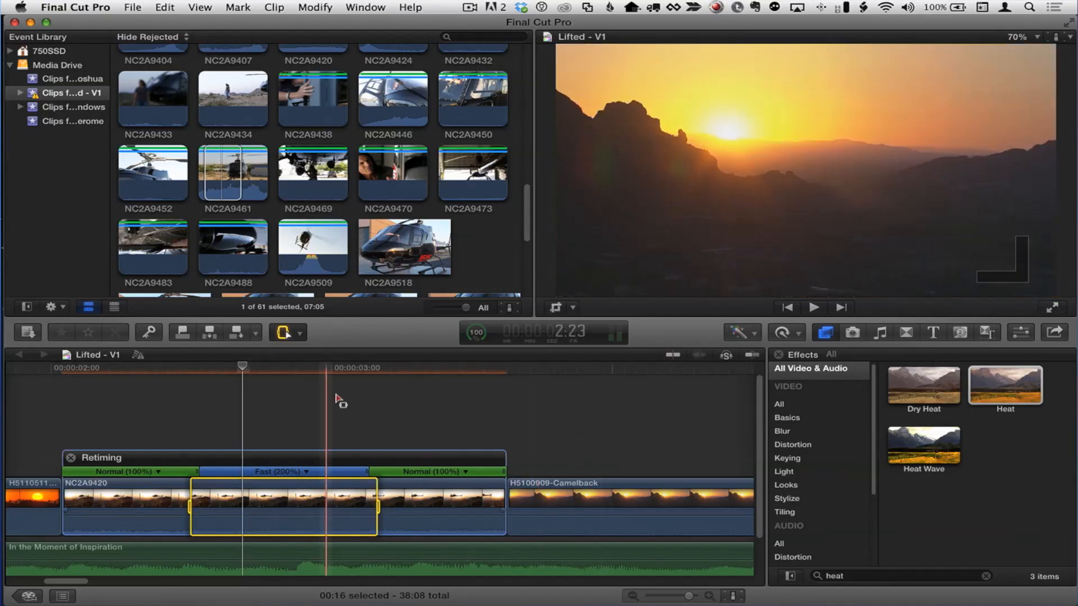
Step: Play NC2A9420 twice from near its beginning to check the speed change in its middle section
left_click(84, 389)
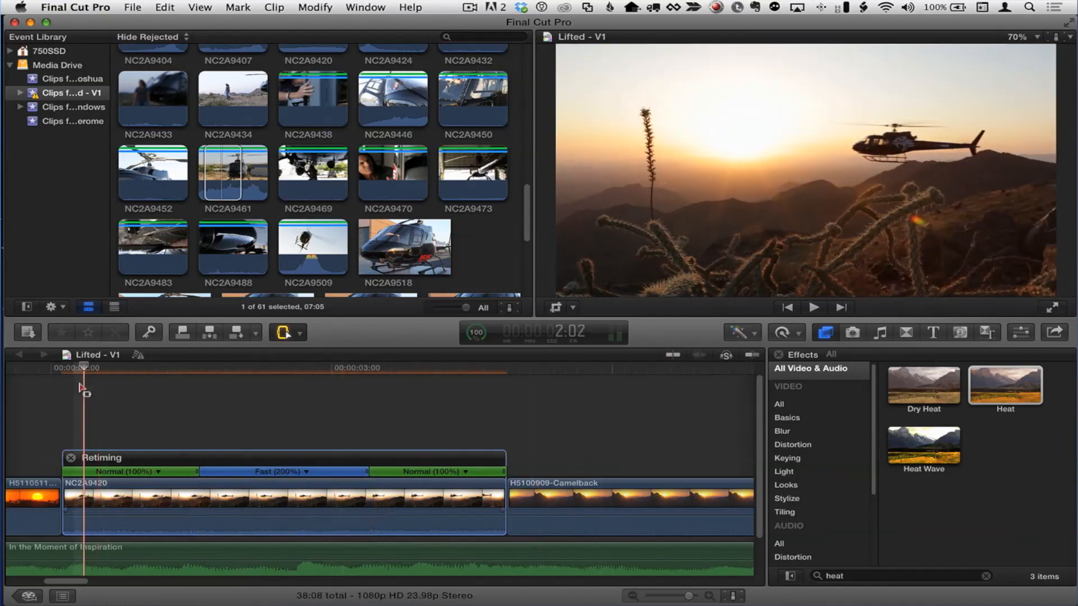
key("space")
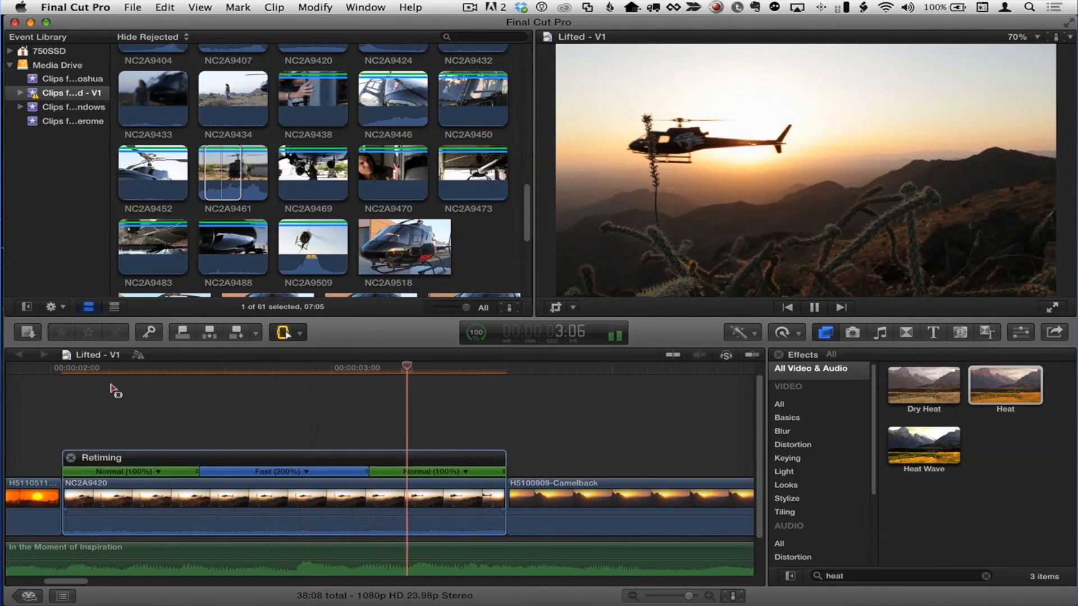
left_click(134, 385)
key("space")
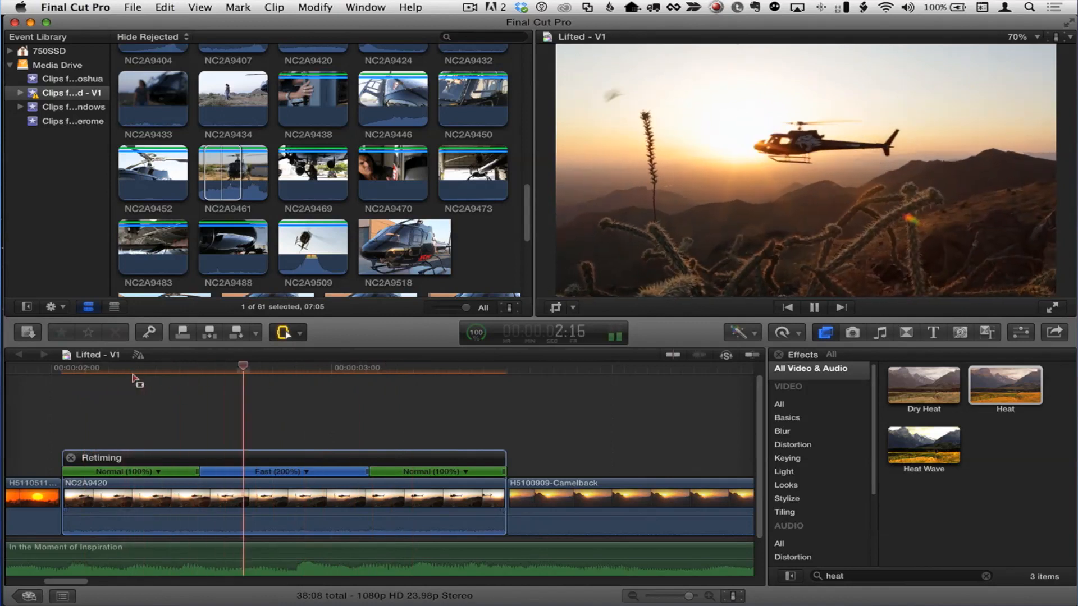
key("space")
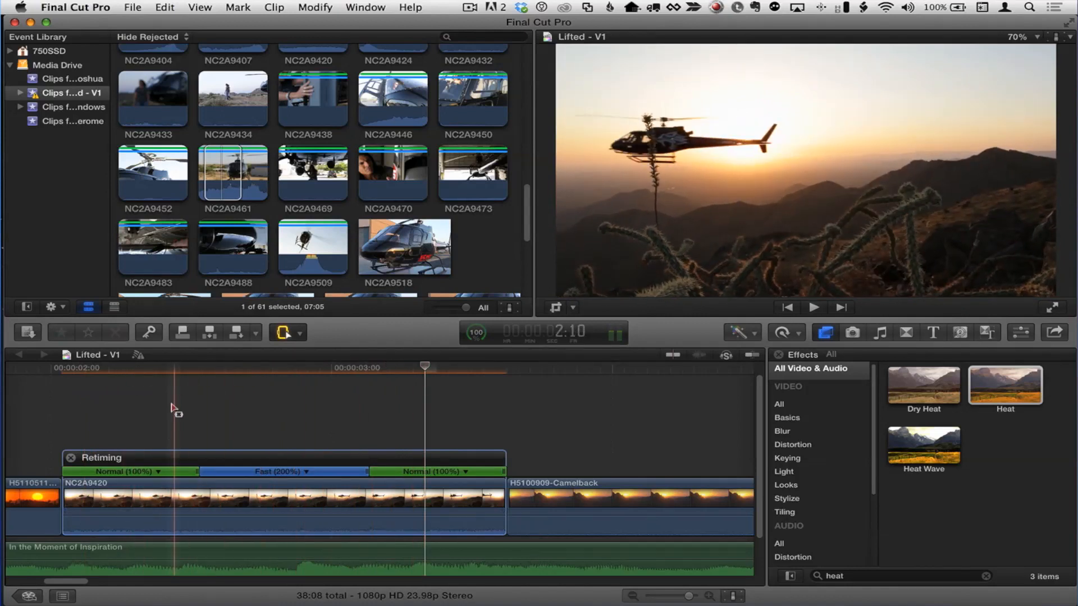
Step: Range-select the individual speed sections of NC2A9420 in turn using the retime editor's speed segments
left_click(181, 472)
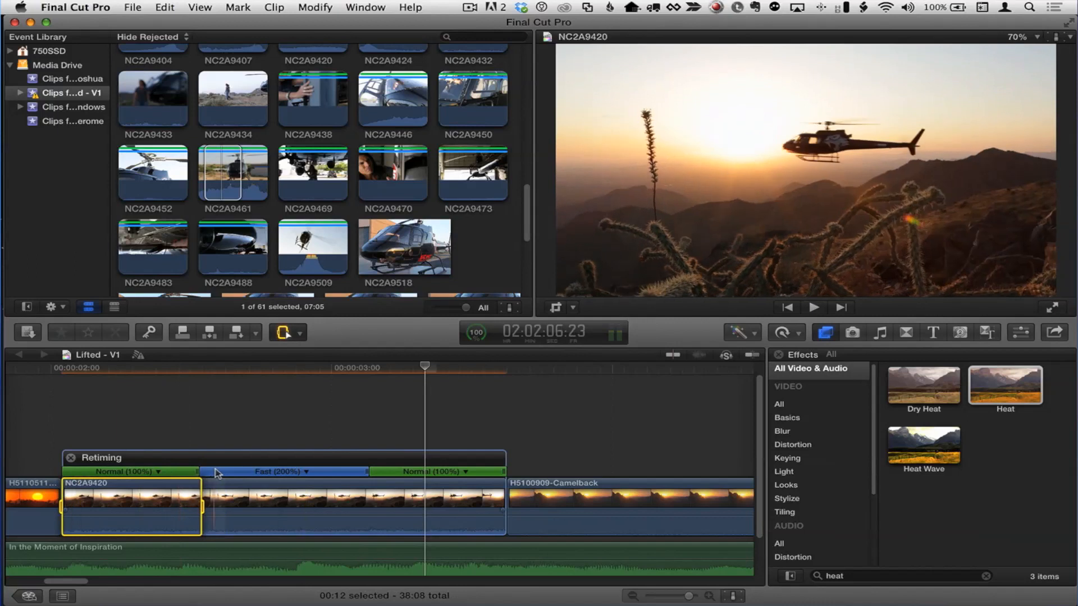
left_click(217, 472)
left_click(381, 472)
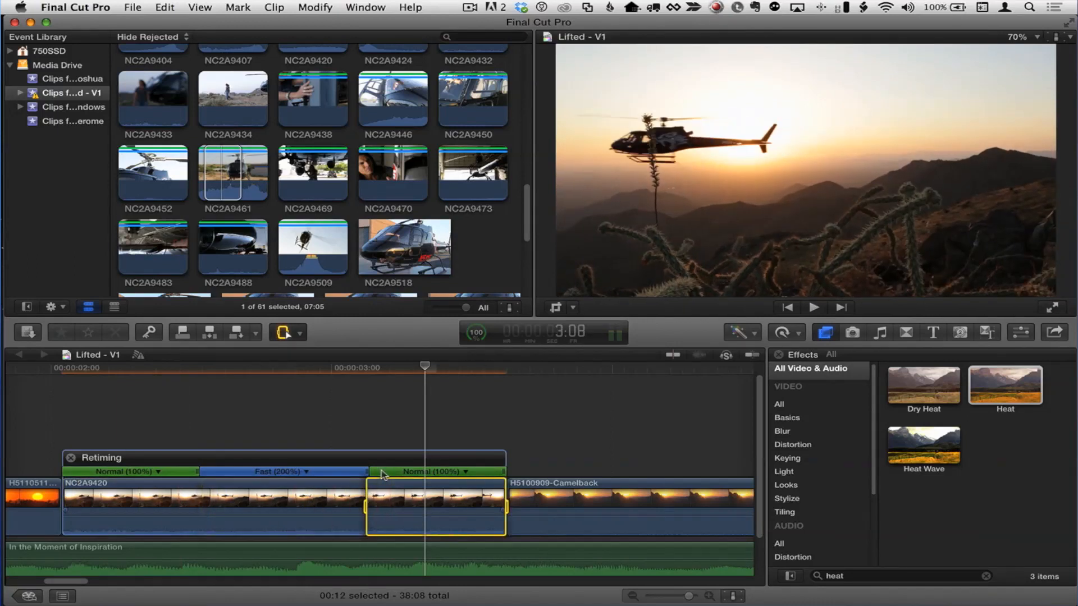
left_click(255, 472)
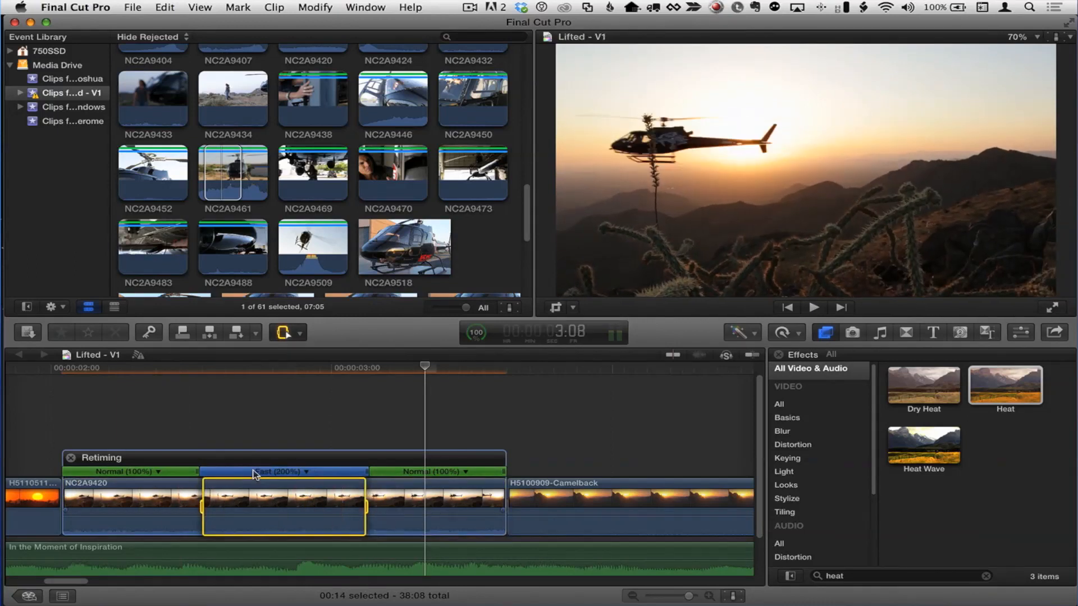
left_click(171, 471)
left_click(337, 472)
Step: Select the last normal-speed section of NC2A9420 and slow it to 50%
left_click(387, 472)
key("super+4")
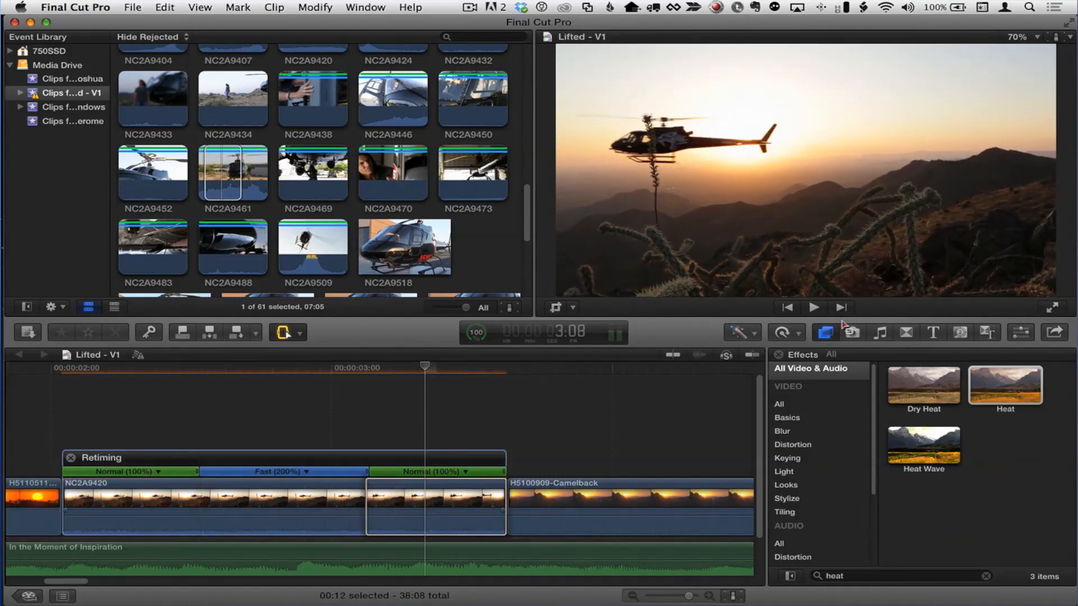
left_click(799, 332)
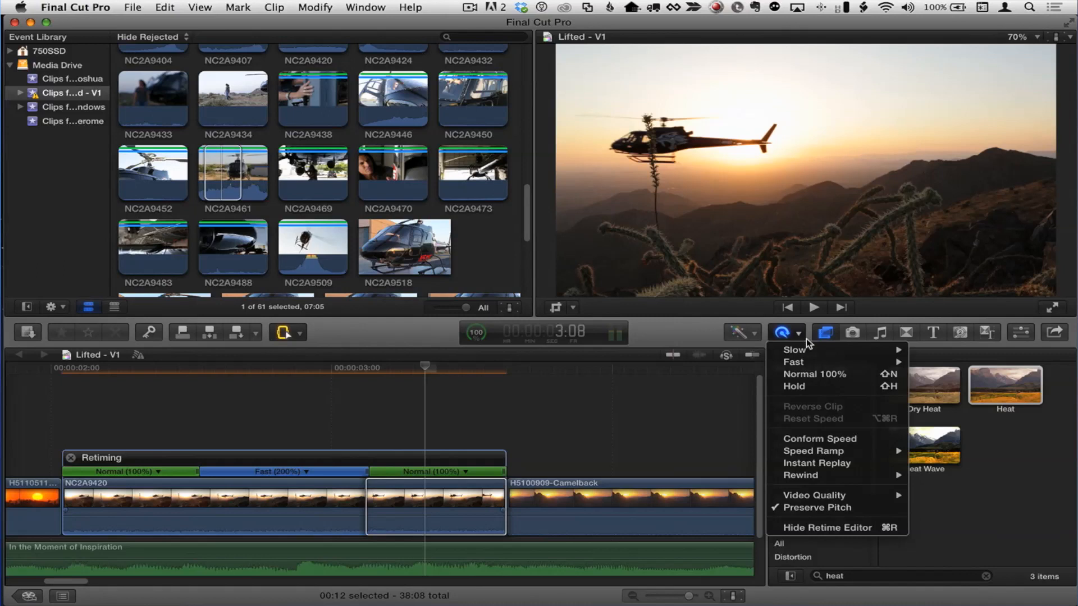
mouse_move(808, 350)
left_click(933, 350)
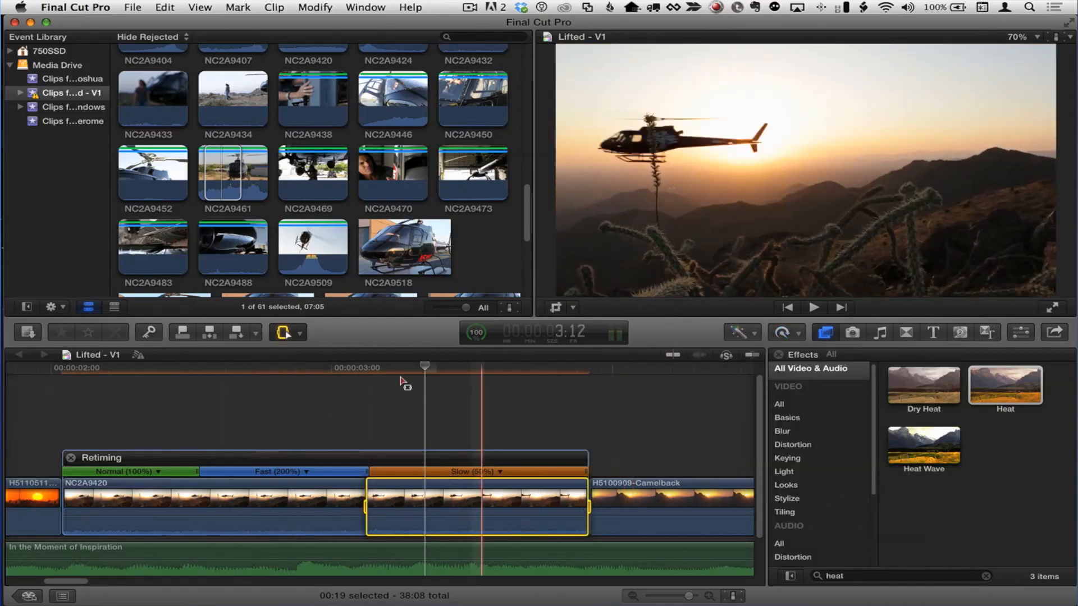
Step: Undo the 50% slow-down and the 2x speed-up in NC2A9420
left_click(289, 388)
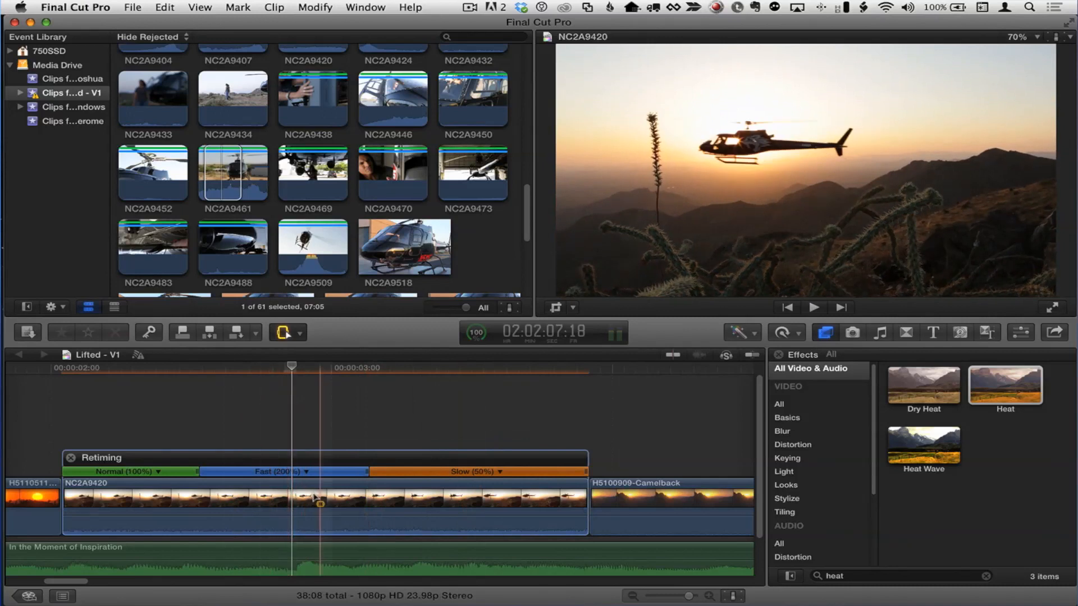
key("super+z")
key("super+z")
key("super+z")
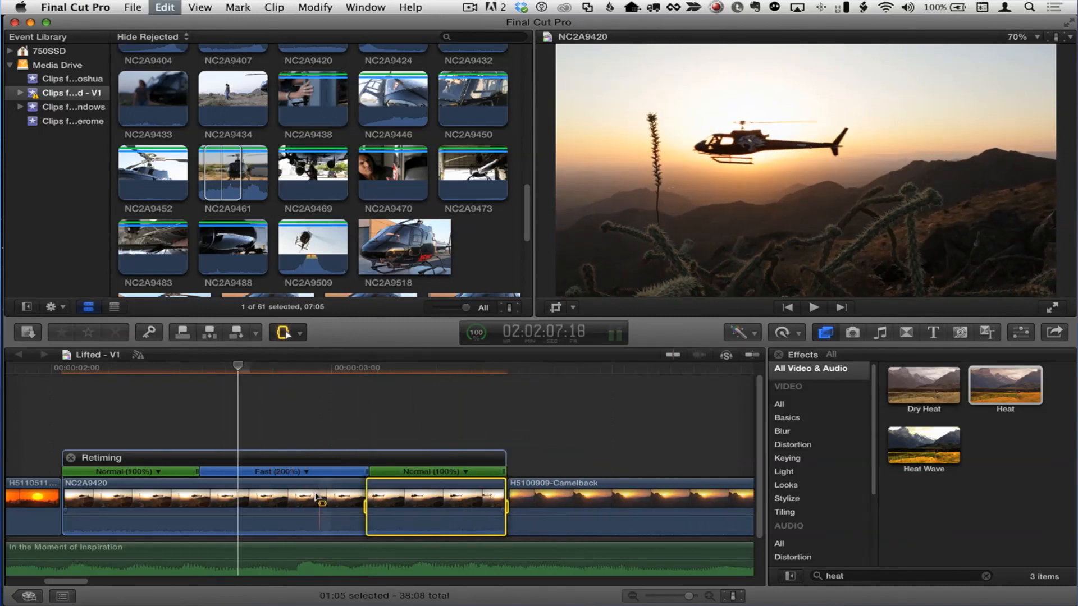
Step: With the playhead at 3:03, select a range of about 1:04 from about 3:00 in NC2A9420 and apply a Hold
left_click(369, 414)
left_click_drag(331, 497, 658, 492)
left_click(800, 337)
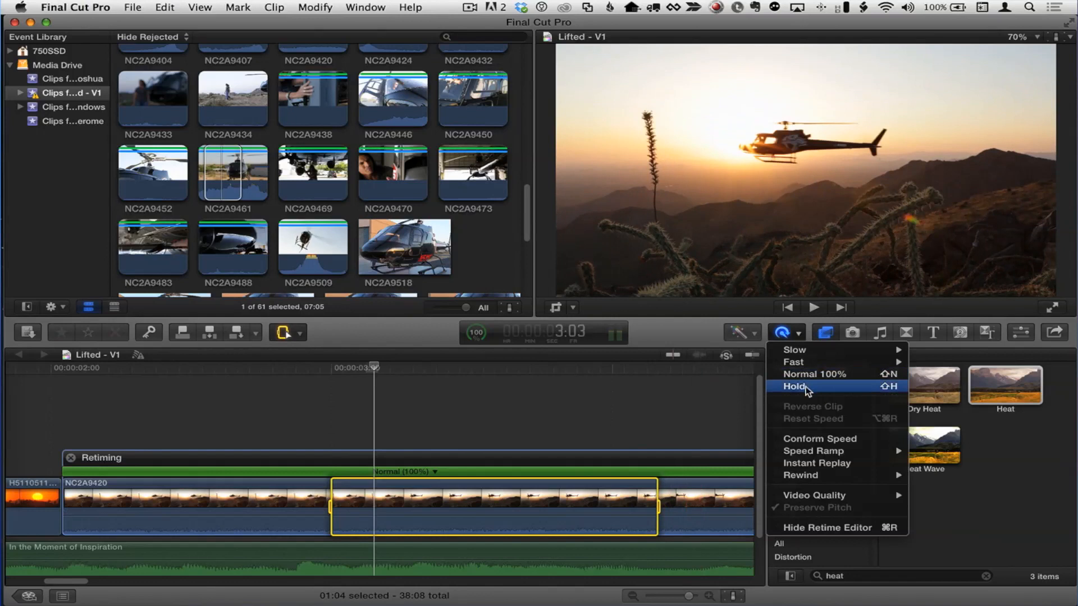
left_click(806, 386)
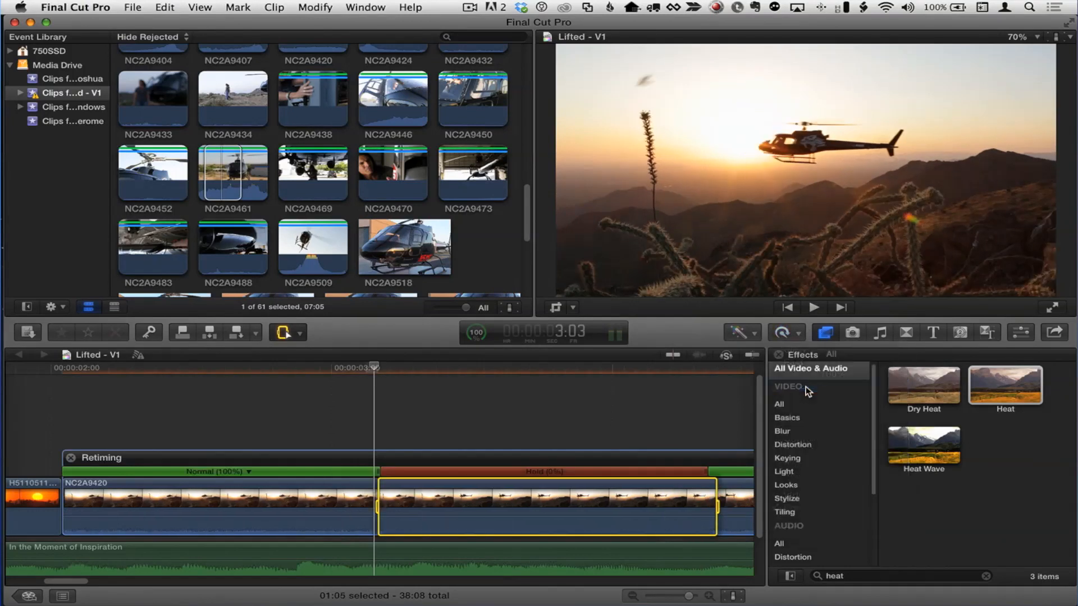